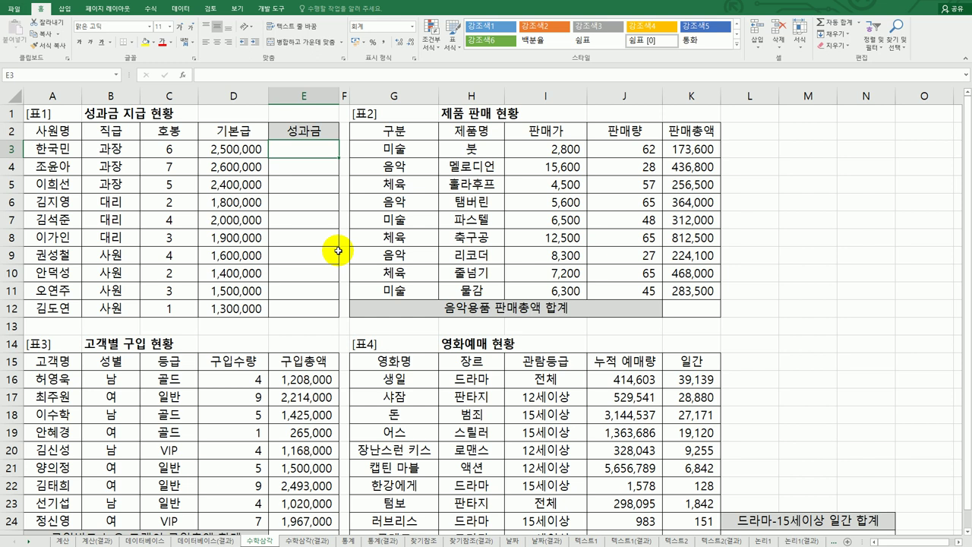
Examine the 호봉, 기본급 and 성과금 columns of the 성과금 지급 현황 table
{"action": "left_click", "coordinate": [174, 137]}
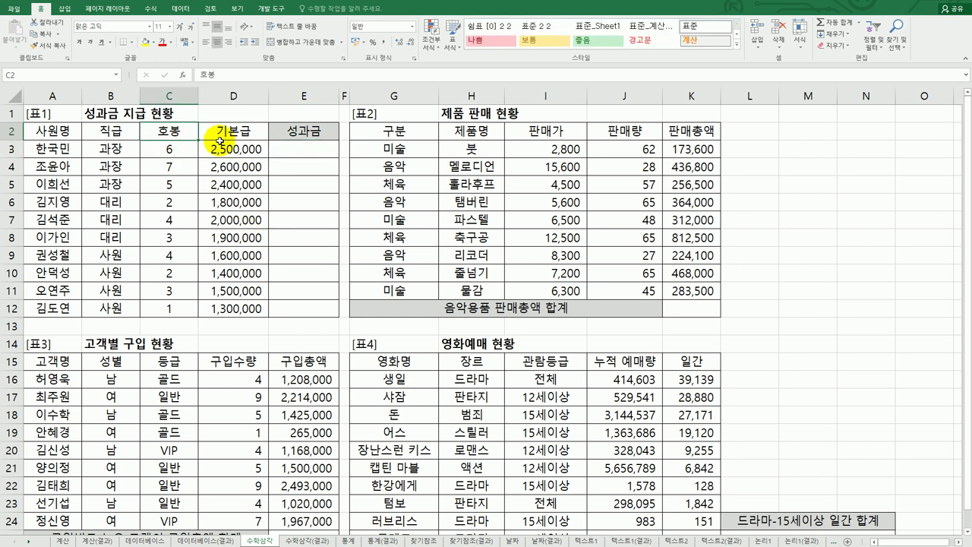
{"action": "left_click", "coordinate": [221, 137]}
{"action": "left_click", "coordinate": [299, 134]}
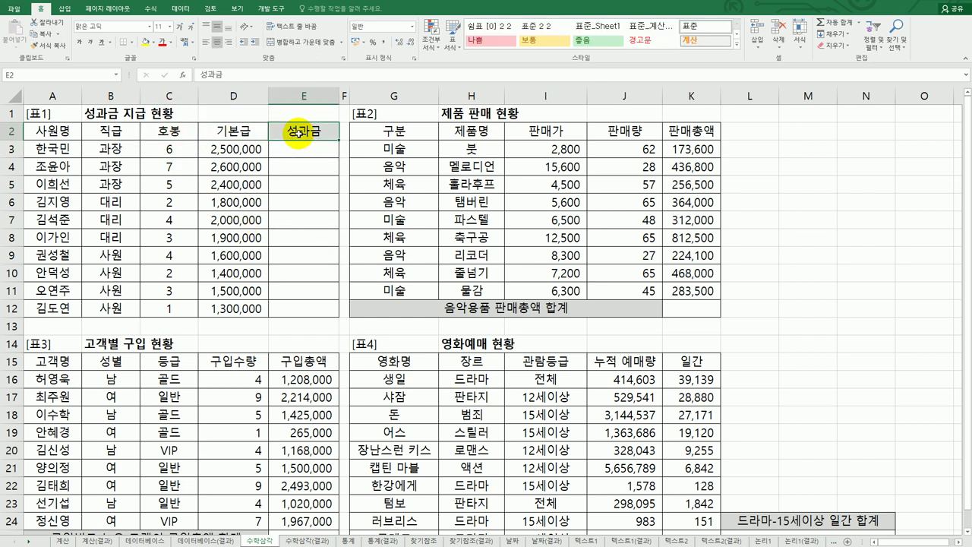
{"action": "left_click", "coordinate": [302, 145]}
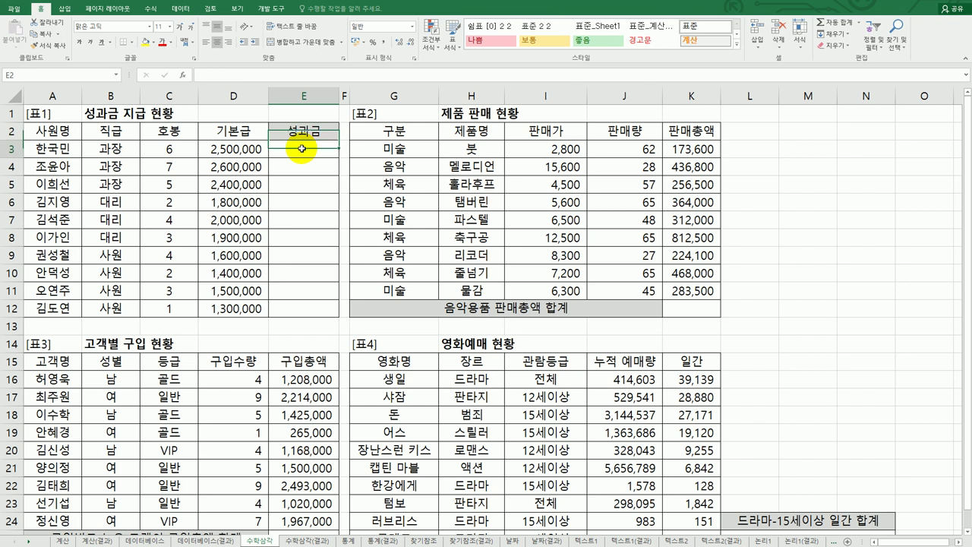
{"action": "left_click", "coordinate": [169, 151]}
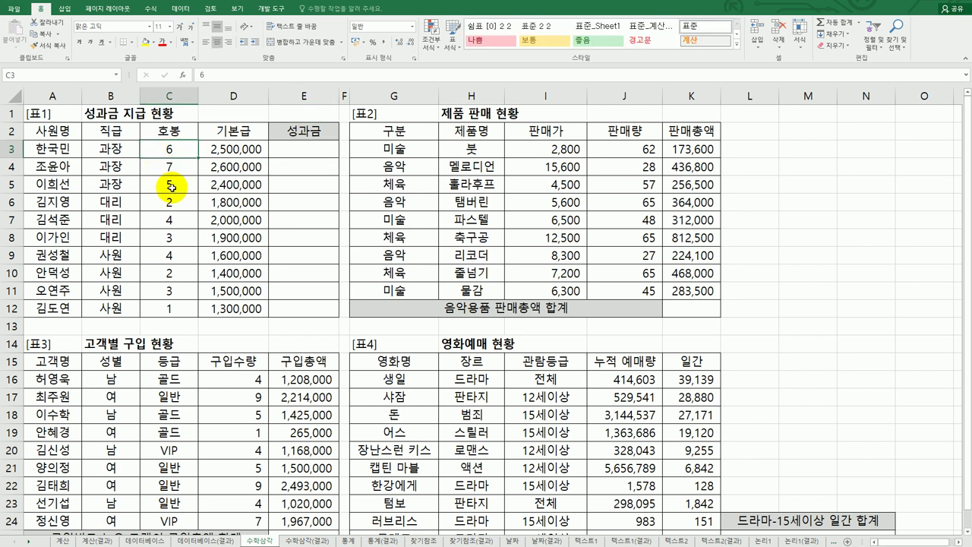
{"action": "left_click", "coordinate": [228, 150]}
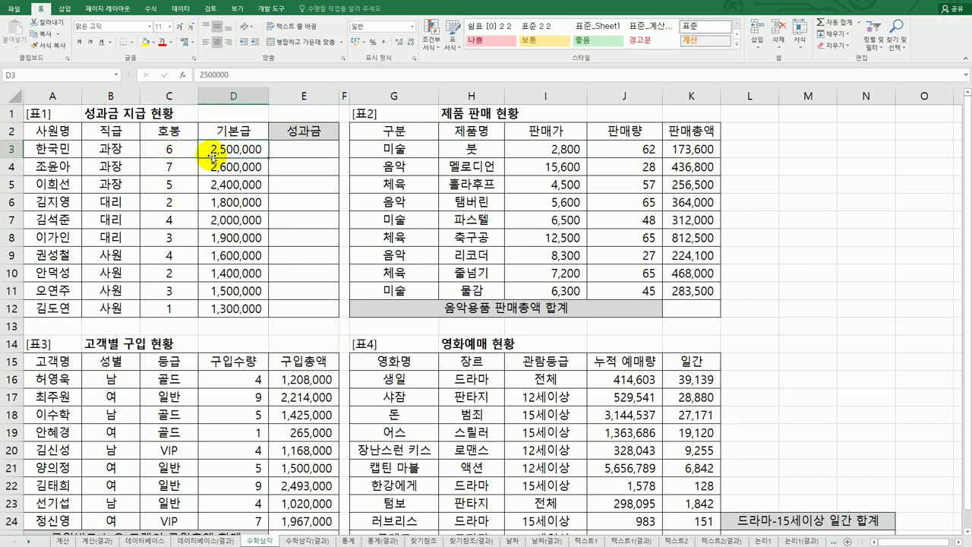
Begin a formula in E3 with the TRUNC function and a SQRT function nested inside it
{"action": "left_click", "coordinate": [289, 150]}
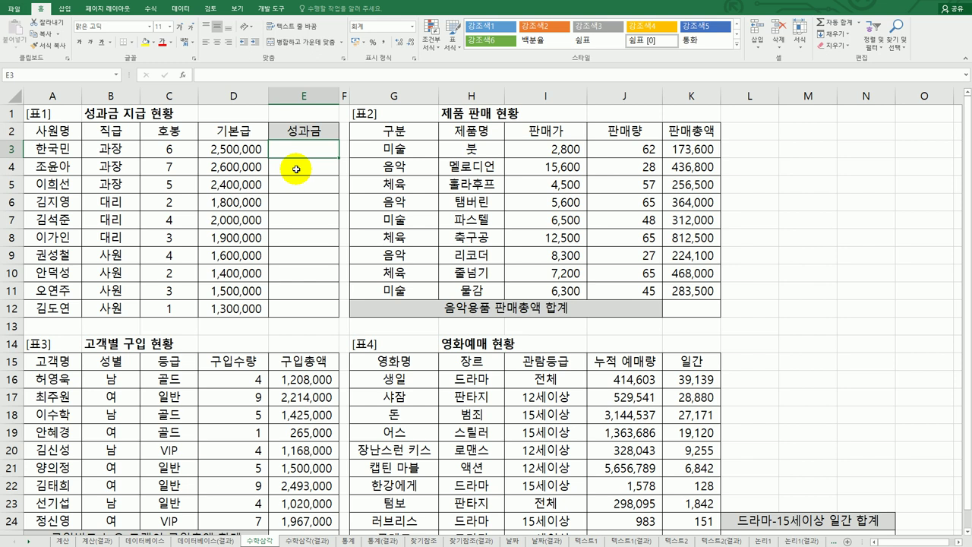
{"action": "type", "text": "=t"}
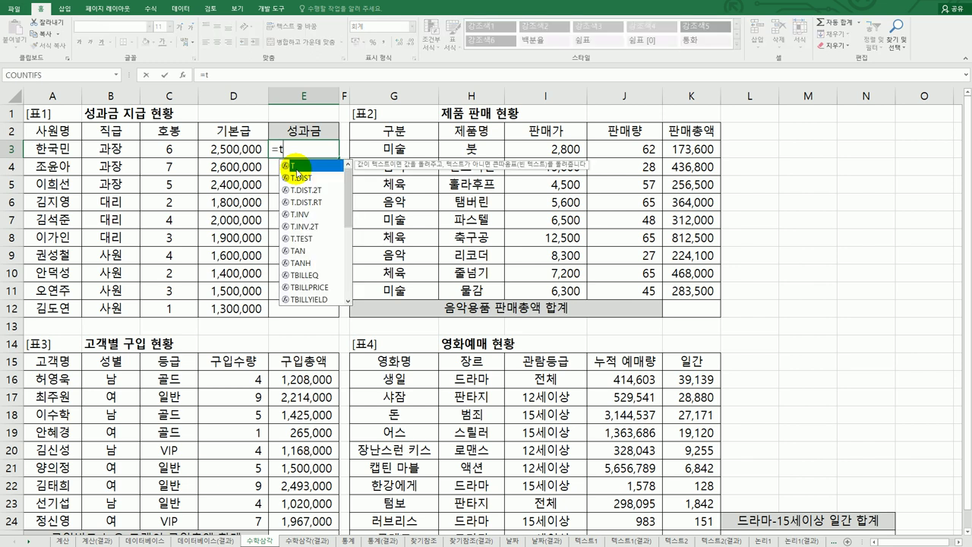
{"action": "type", "text": "runc"}
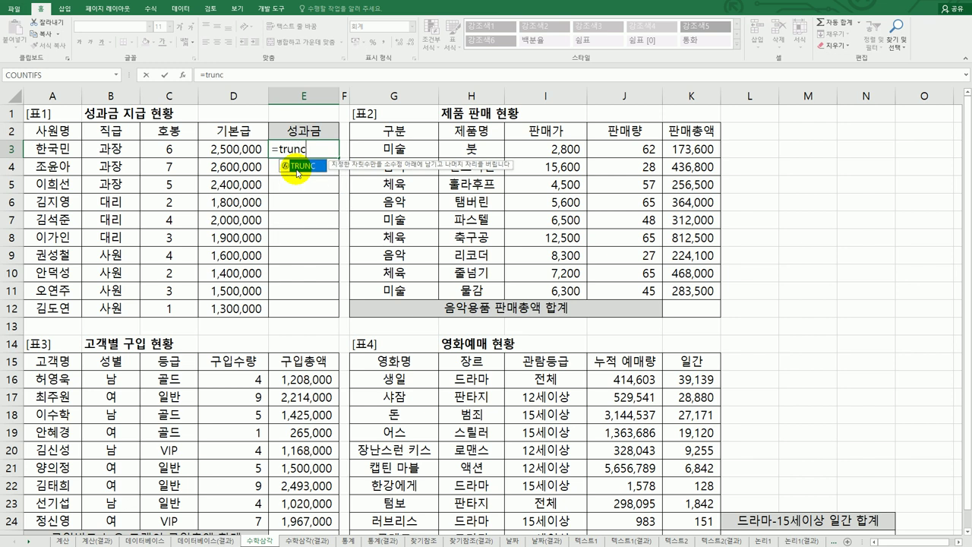
{"action": "double_click", "coordinate": [297, 171]}
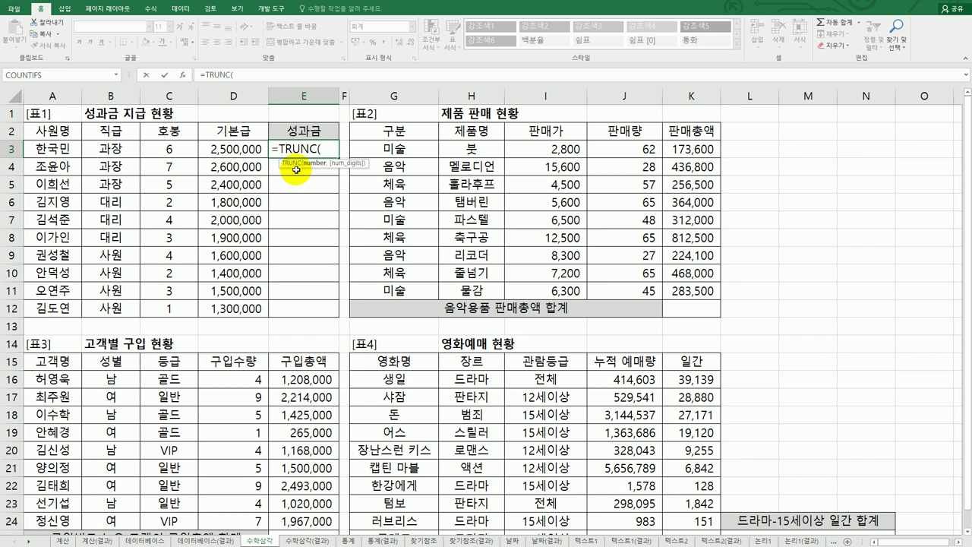
{"action": "type", "text": "s"}
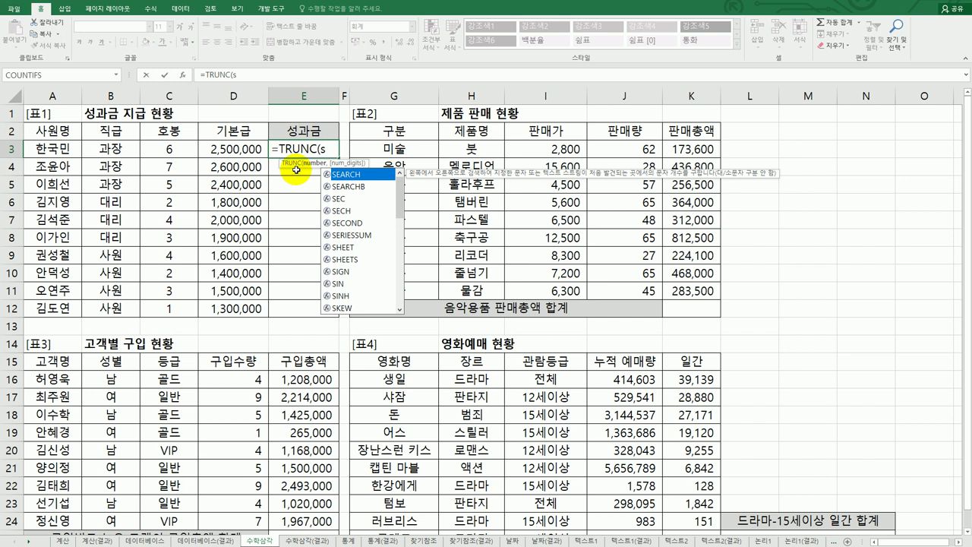
{"action": "type", "text": "qr"}
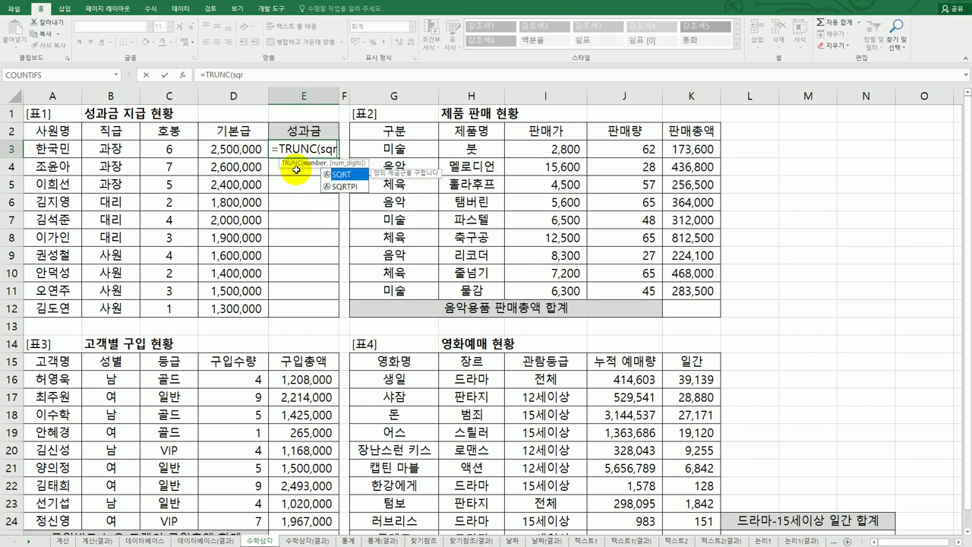
{"action": "key", "text": "Tab"}
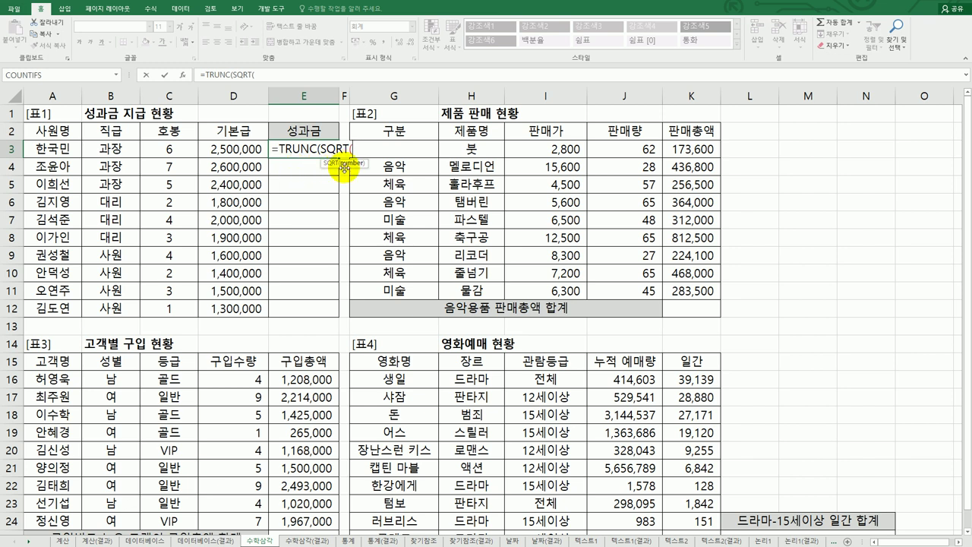
Complete the E3 formula as =TRUNC(SQRT(C3)*D3) and fill it down through E12
{"action": "left_click", "coordinate": [169, 150]}
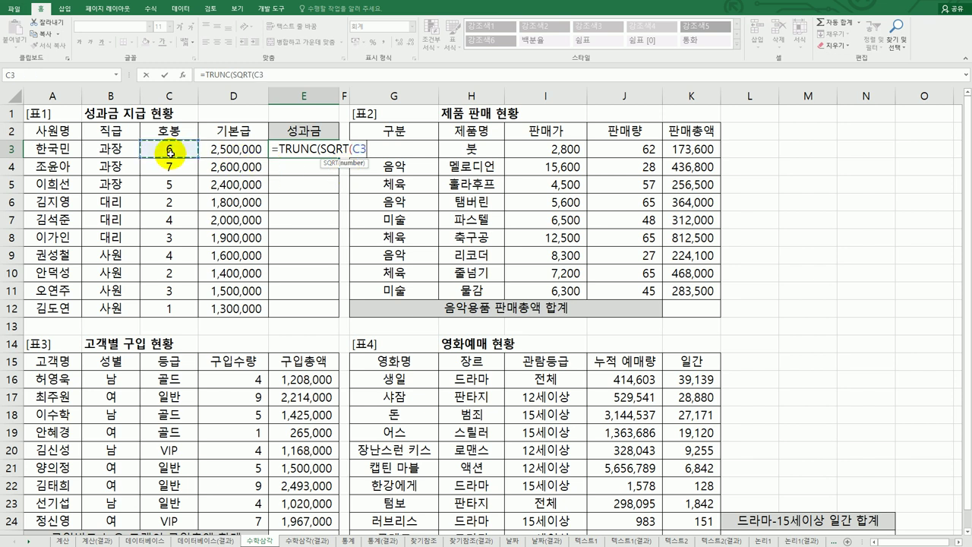
{"action": "type", "text": ")*D3"}
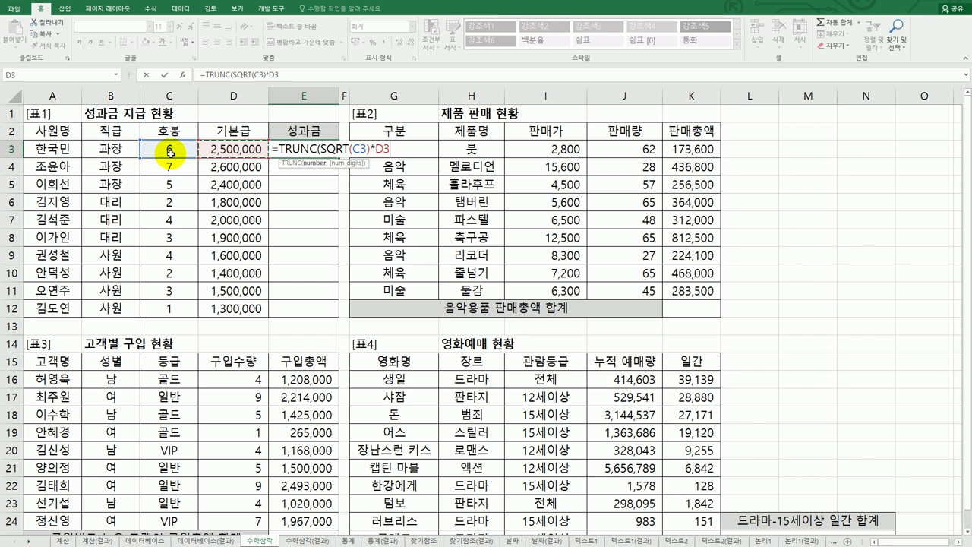
{"action": "type", "text": ",0"}
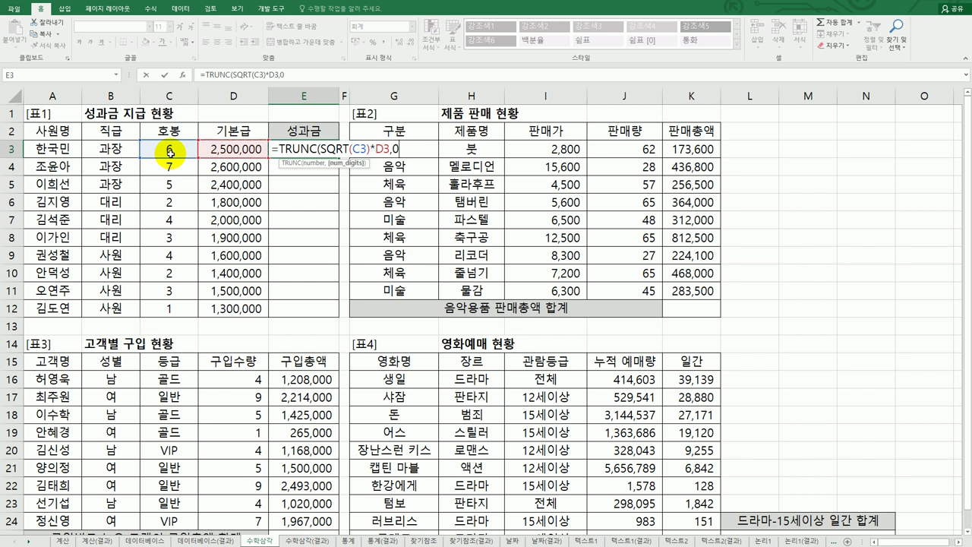
{"action": "key", "text": "BackSpace"}
{"action": "key", "text": "BackSpace"}
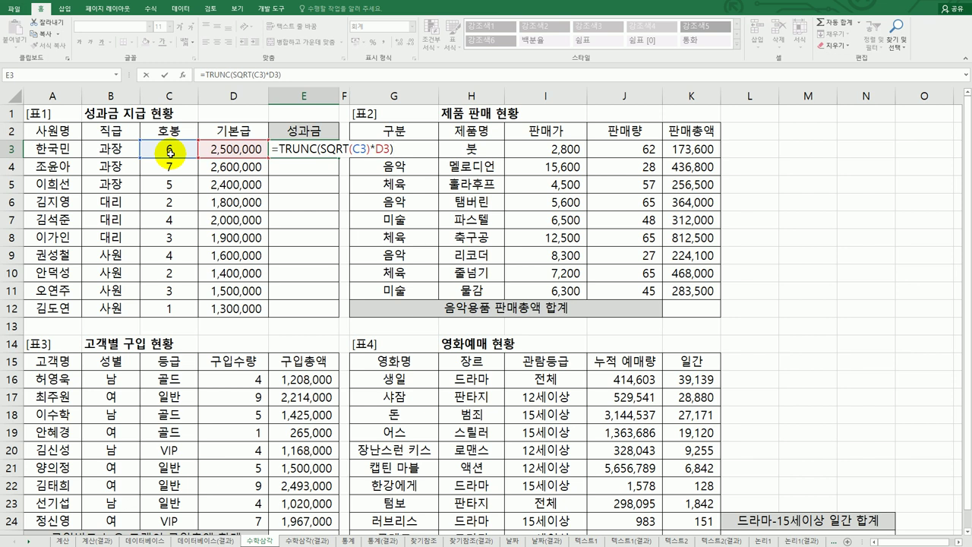
{"action": "key", "text": "Return"}
{"action": "key", "text": "Up"}
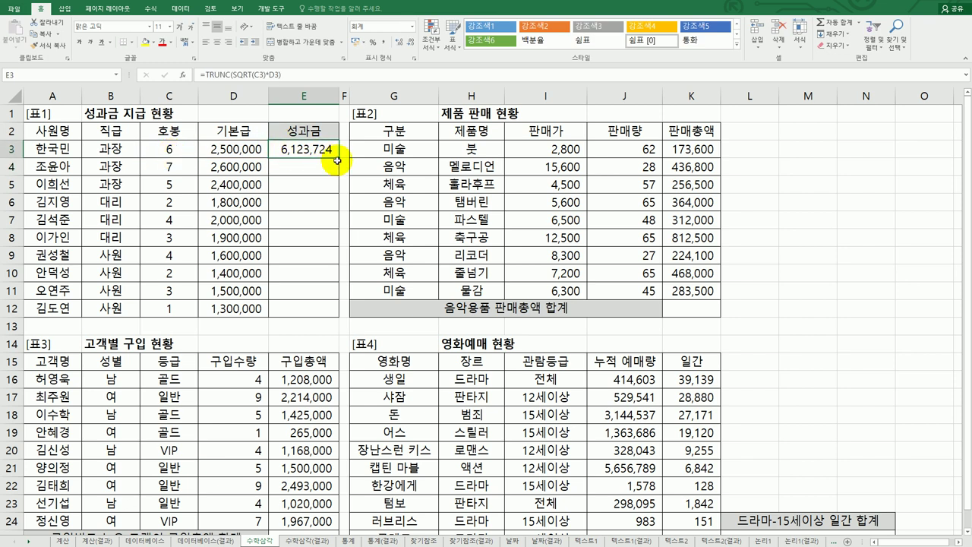
{"action": "left_click_drag", "start_coordinate": [340, 159], "coordinate": [329, 310]}
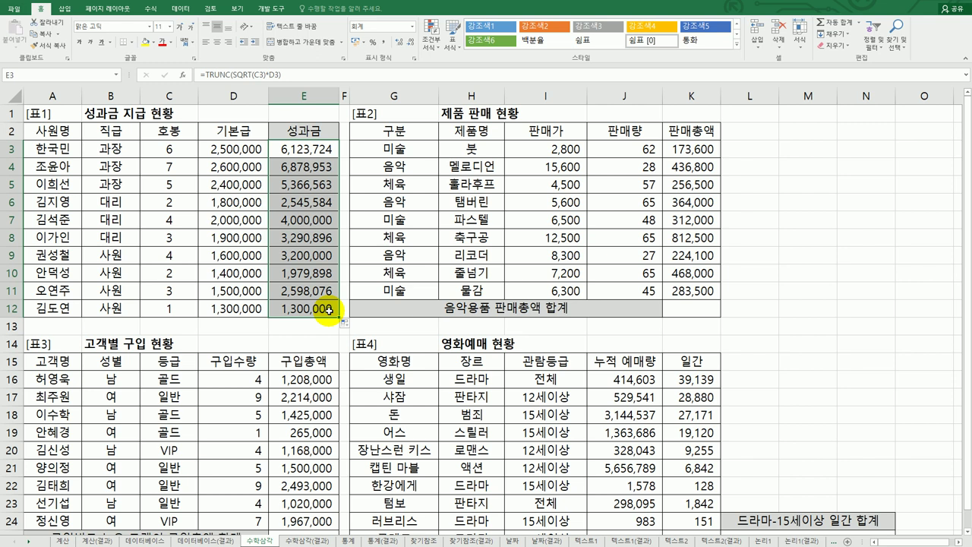
Start a SUMIF formula in K12 for the 음악용품 판매총액 합계 and open its function arguments
{"action": "left_click", "coordinate": [572, 218]}
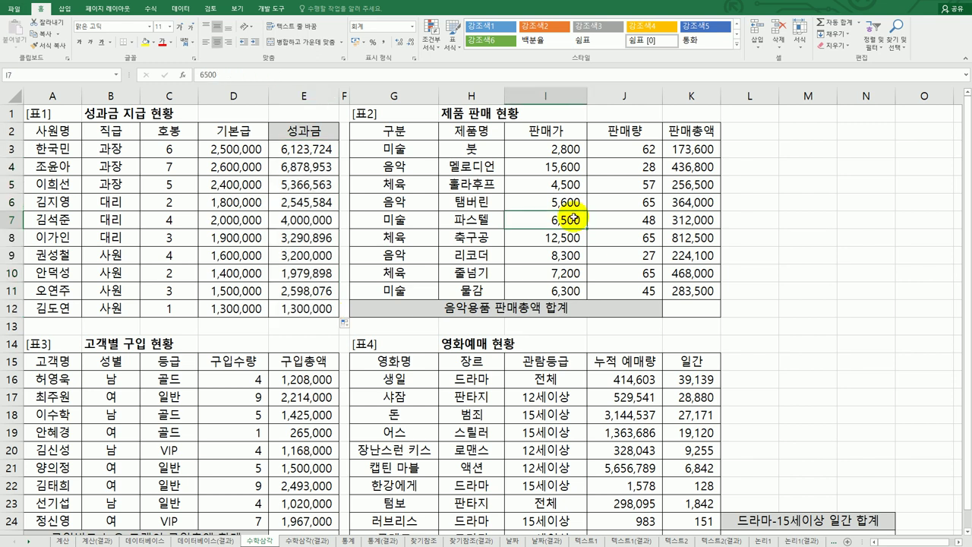
{"action": "left_click_drag", "start_coordinate": [397, 147], "coordinate": [417, 299]}
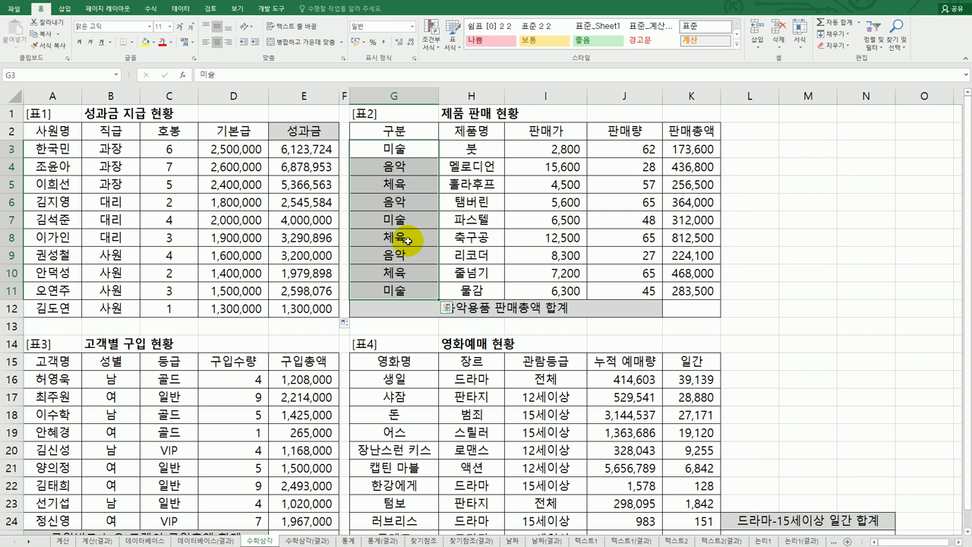
{"action": "left_click_drag", "start_coordinate": [688, 147], "coordinate": [677, 297]}
{"action": "left_click", "coordinate": [680, 310]}
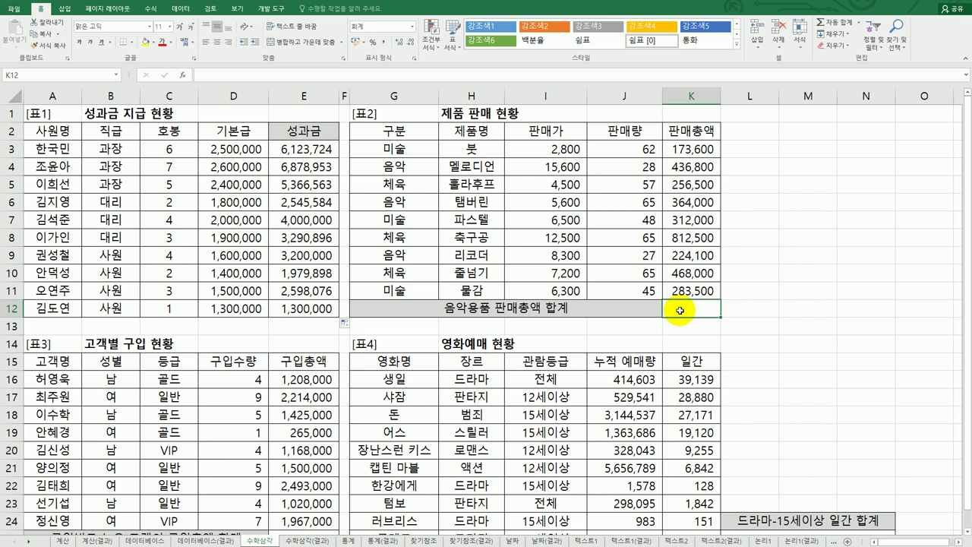
{"action": "type", "text": "="}
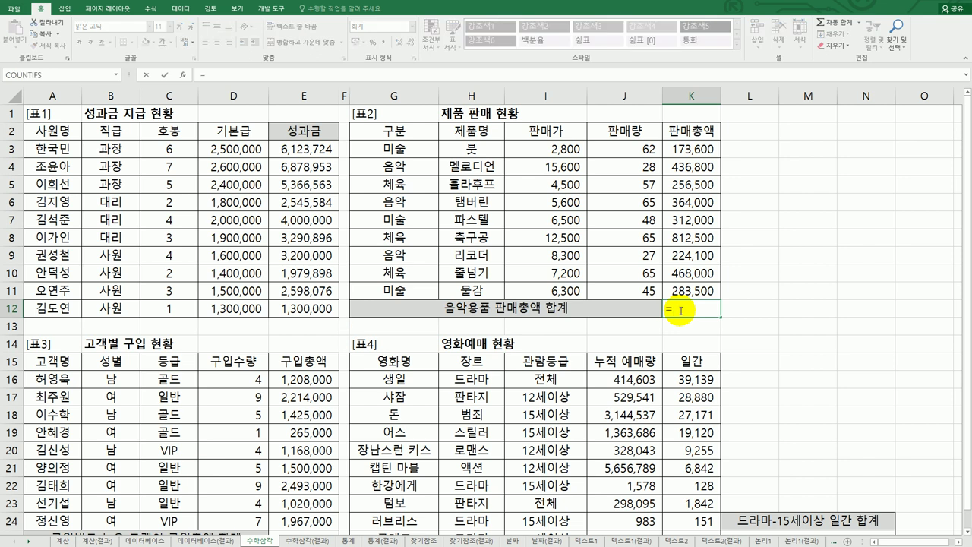
{"action": "type", "text": "sum"}
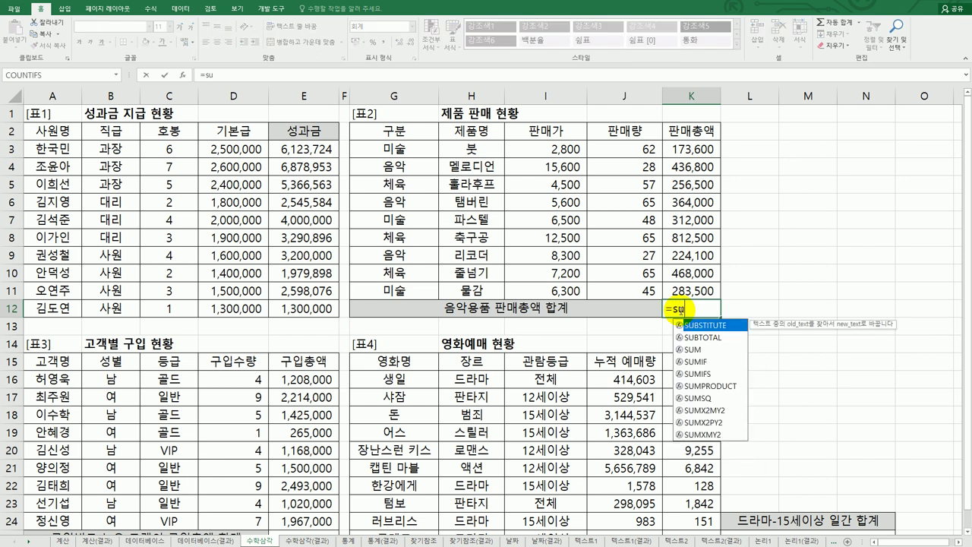
{"action": "left_click", "coordinate": [693, 337]}
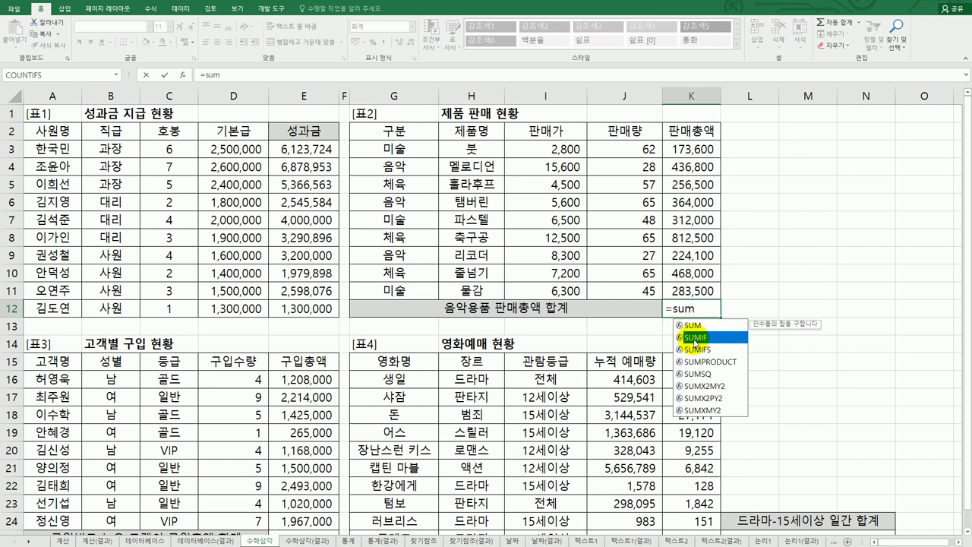
{"action": "double_click", "coordinate": [693, 340]}
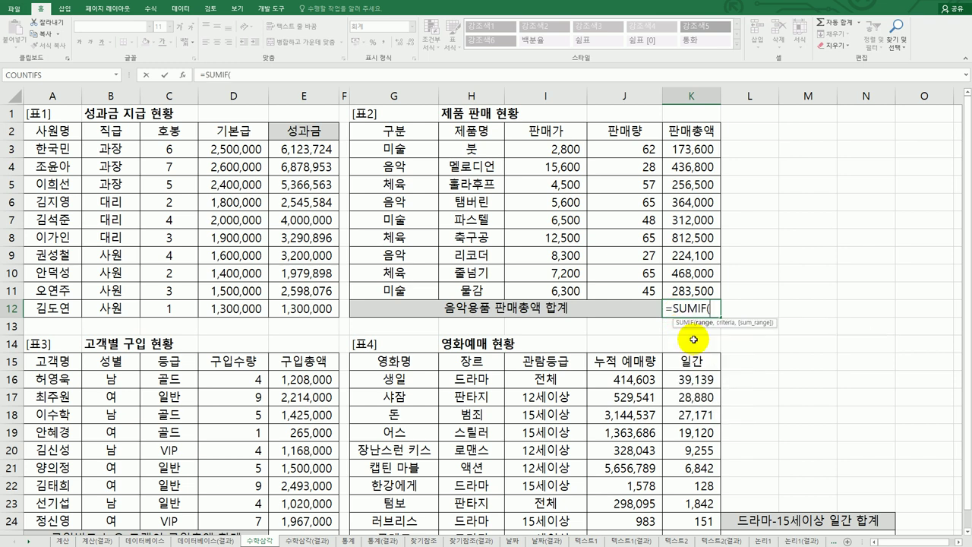
{"action": "left_click", "coordinate": [182, 75]}
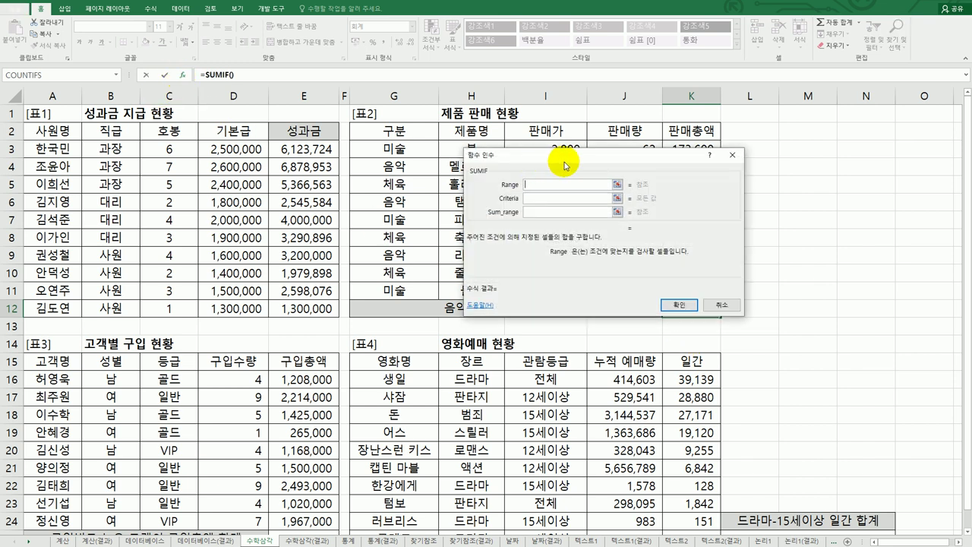
Set the SUMIF arguments to range G3:G11, criteria "음악" and sum range K3:K11, and enter the formula
{"action": "left_click_drag", "start_coordinate": [564, 166], "coordinate": [423, 267]}
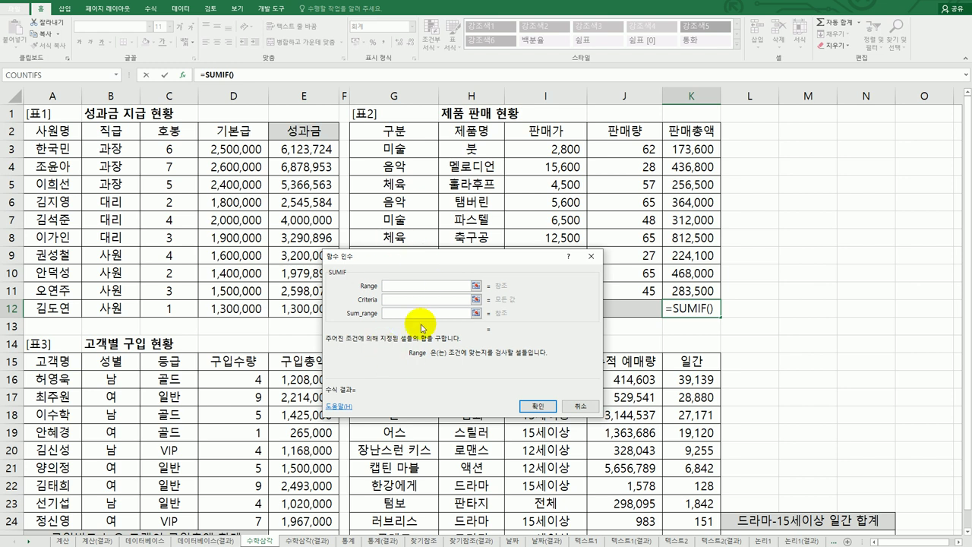
{"action": "left_click_drag", "start_coordinate": [391, 237], "coordinate": [397, 149]}
{"action": "left_click_drag", "start_coordinate": [398, 262], "coordinate": [395, 292]}
{"action": "left_click", "coordinate": [402, 300]}
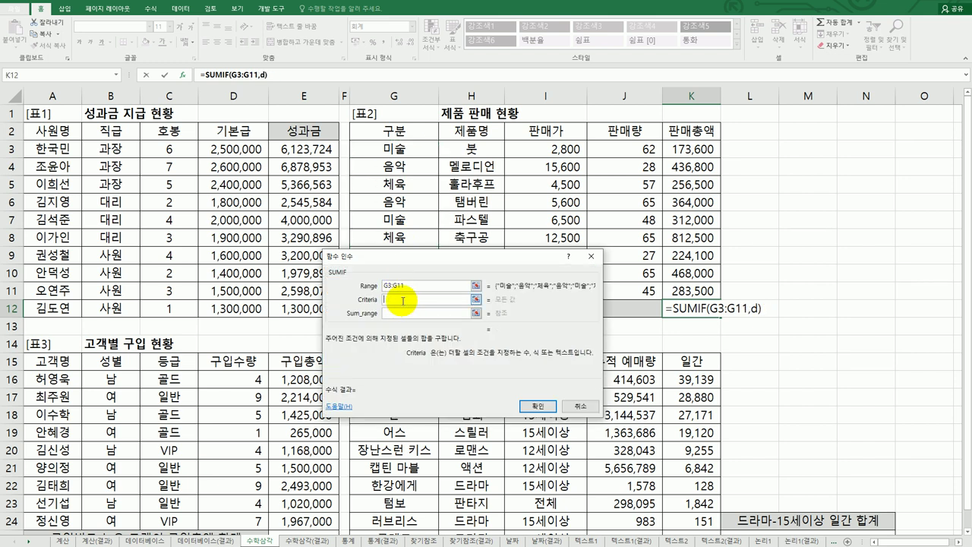
{"action": "type", "text": "음악"}
{"action": "key", "text": "Tab"}
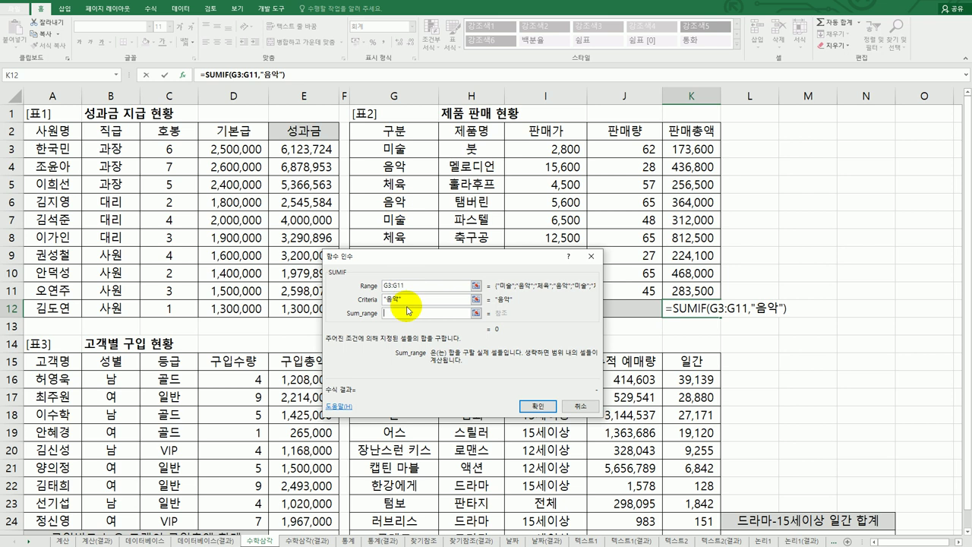
{"action": "left_click_drag", "start_coordinate": [687, 149], "coordinate": [689, 291]}
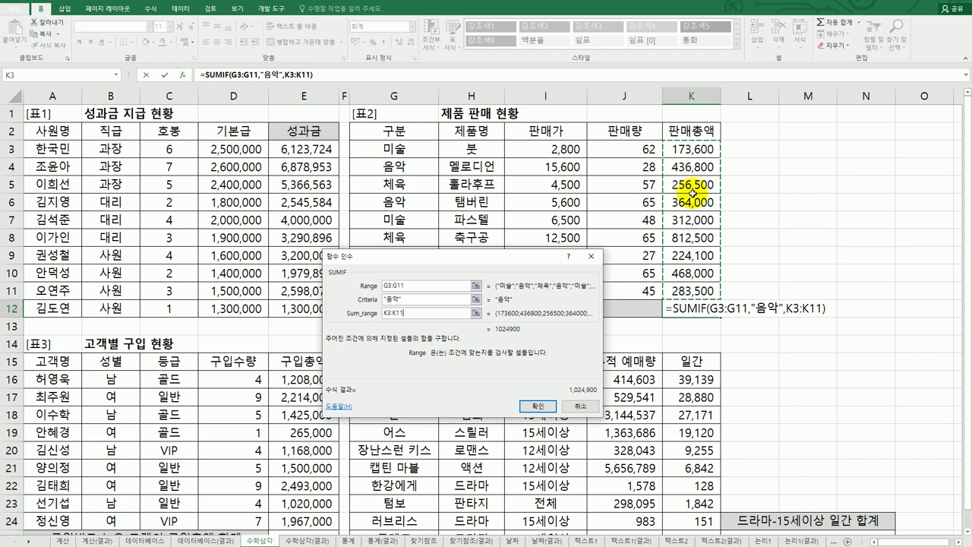
{"action": "left_click", "coordinate": [548, 411]}
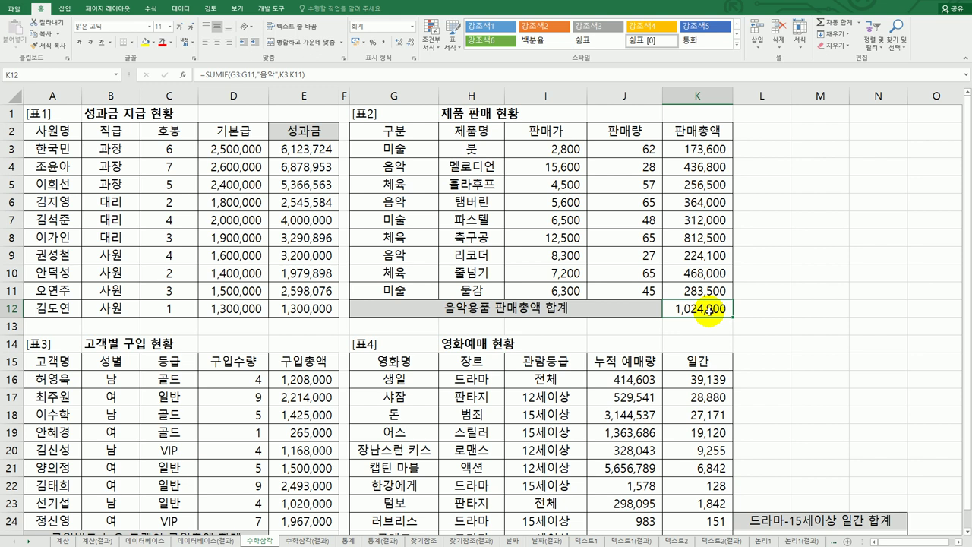
Nest the existing SUMIF formula in K12 inside a ROUNDUP function
{"action": "double_click", "coordinate": [709, 311]}
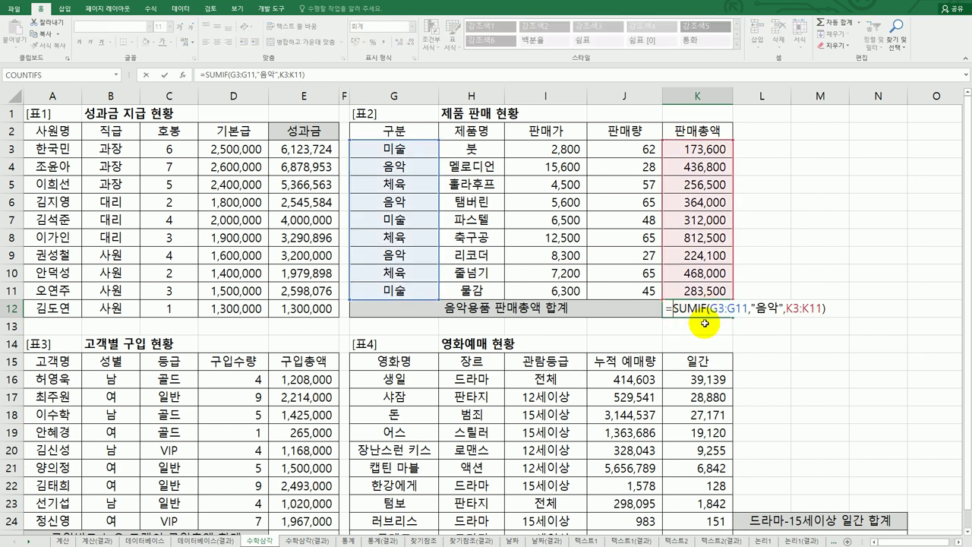
{"action": "type", "text": "ㄱ"}
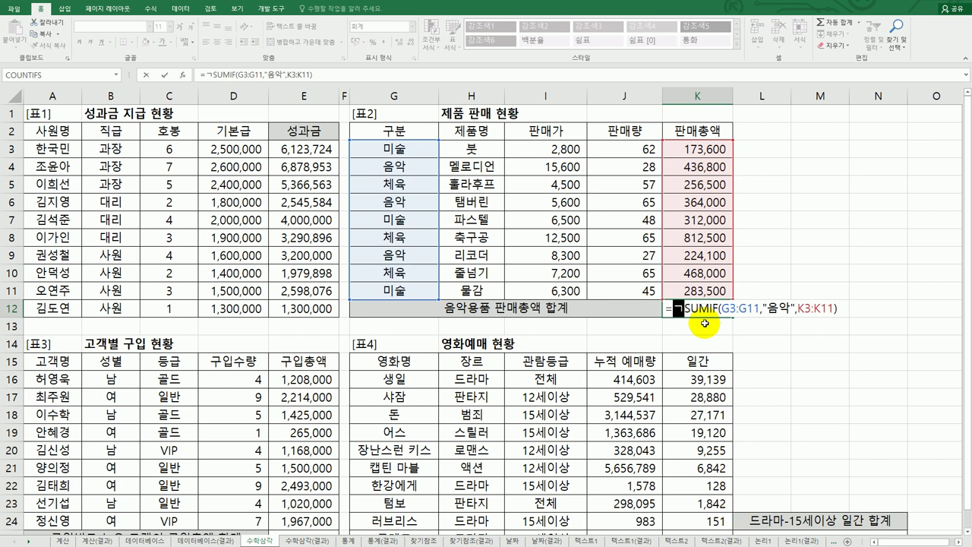
{"action": "key", "text": "BackSpace"}
{"action": "type", "text": "roun"}
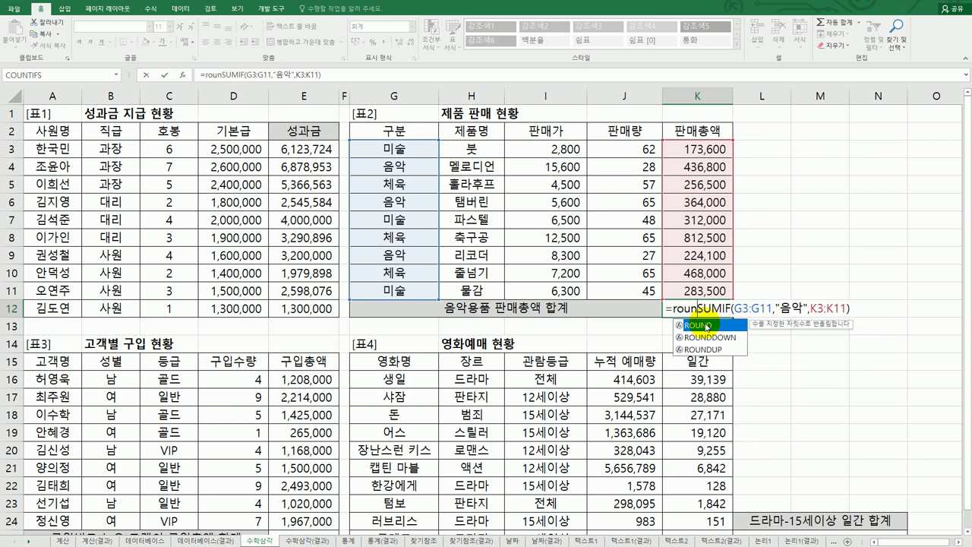
{"action": "double_click", "coordinate": [705, 351]}
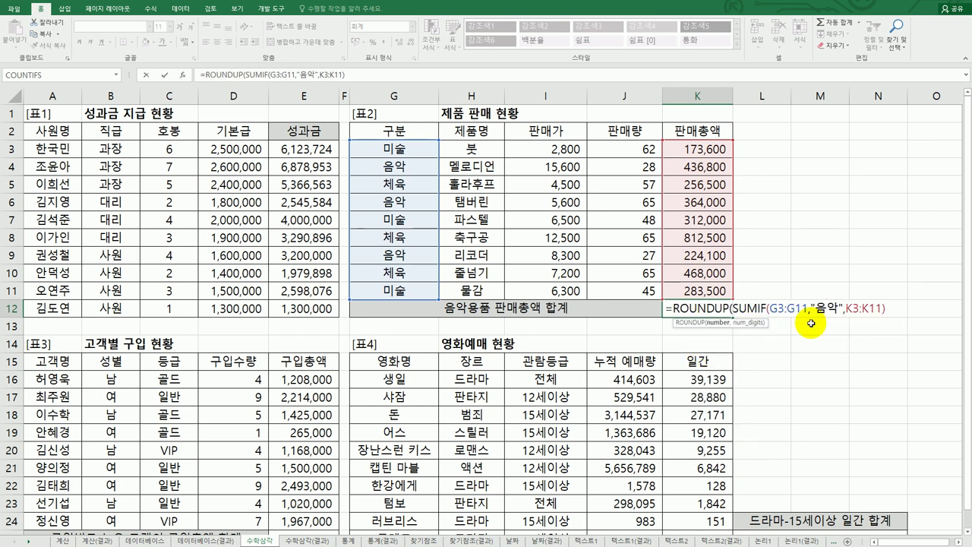
Complete the K12 formula with -3 as the ROUNDUP digits argument, giving =ROUNDUP(SUMIF(G3:G11,"음악",K3:K11),-3), and enter it
{"action": "left_click", "coordinate": [887, 308]}
{"action": "type", "text": ","}
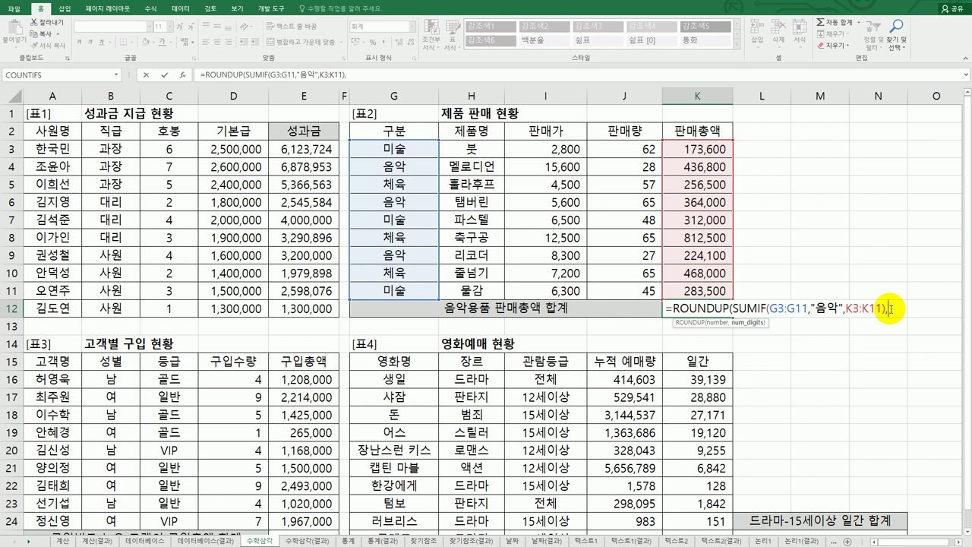
{"action": "type", "text": "-1"}
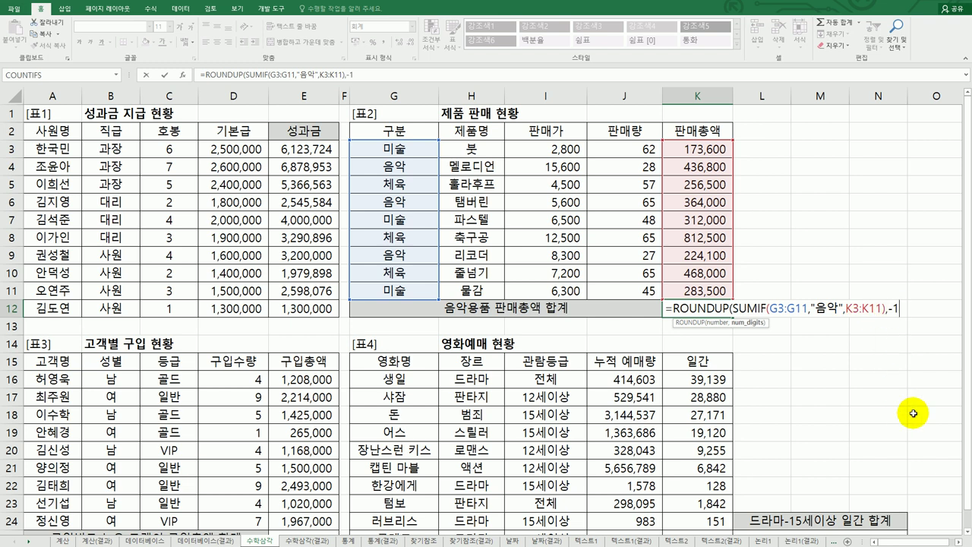
{"action": "key", "text": "BackSpace"}
{"action": "type", "text": "2"}
{"action": "key", "text": "BackSpace"}
{"action": "type", "text": "3)"}
{"action": "key", "text": "Return"}
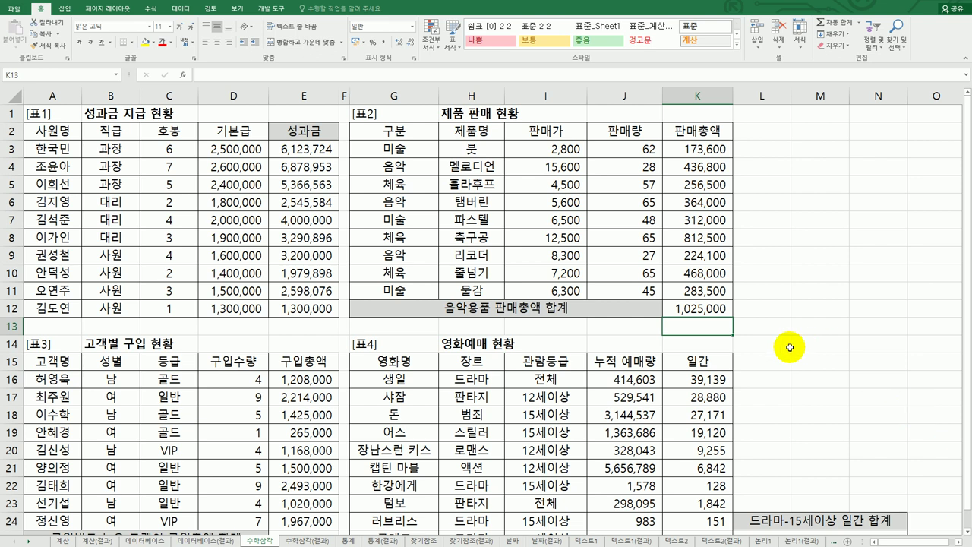
{"action": "left_click", "coordinate": [699, 311]}
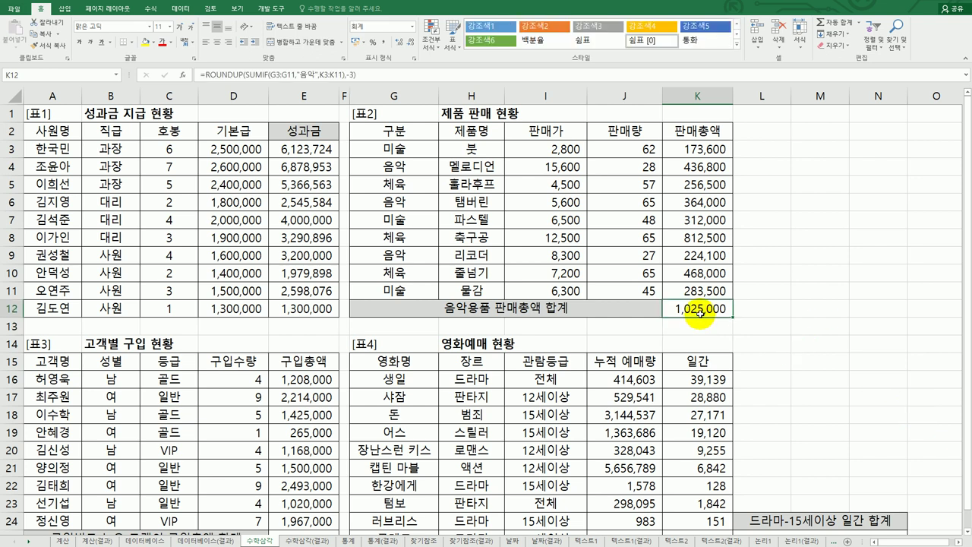
Enter =MODE(D16:D24) in E25 to find the most frequent 구입수량 in the 고객별 구입 현황 table
{"action": "left_click", "coordinate": [302, 397]}
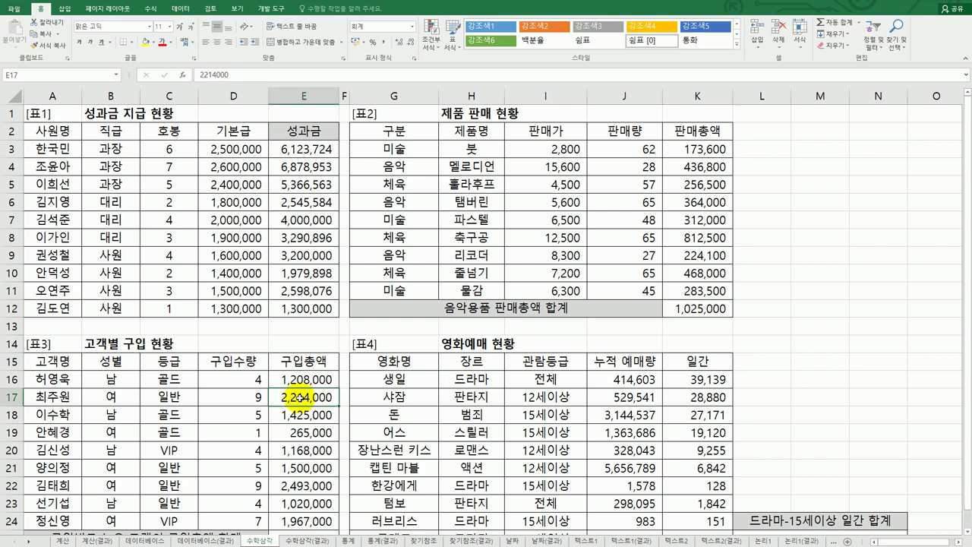
{"action": "scroll", "coordinate": [302, 397], "scroll_direction": "down", "scroll_amount": 4}
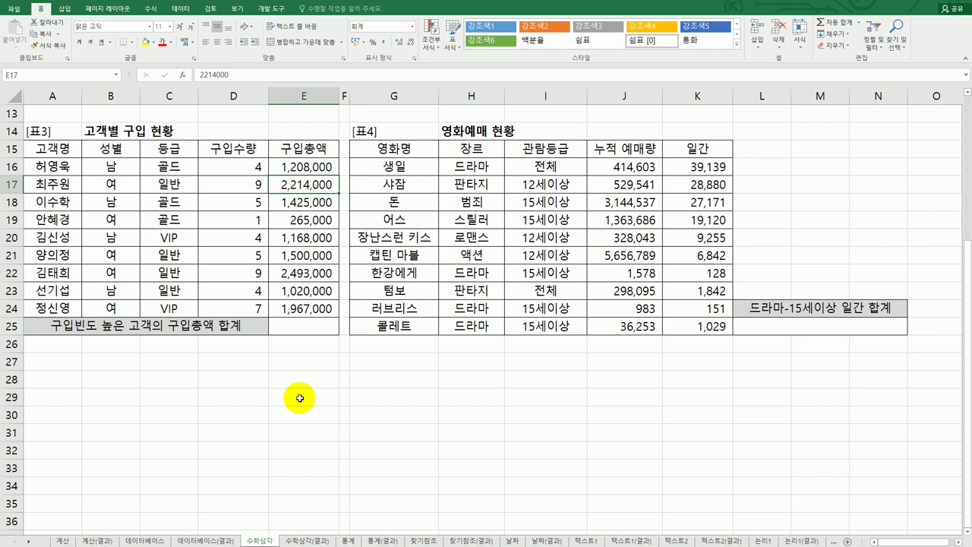
{"action": "left_click_drag", "start_coordinate": [237, 166], "coordinate": [240, 304]}
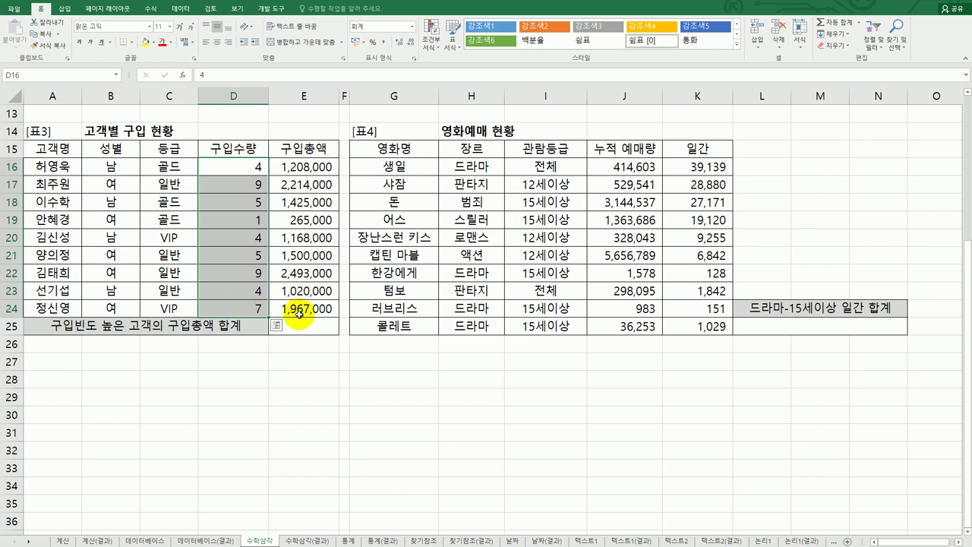
{"action": "left_click", "coordinate": [298, 328]}
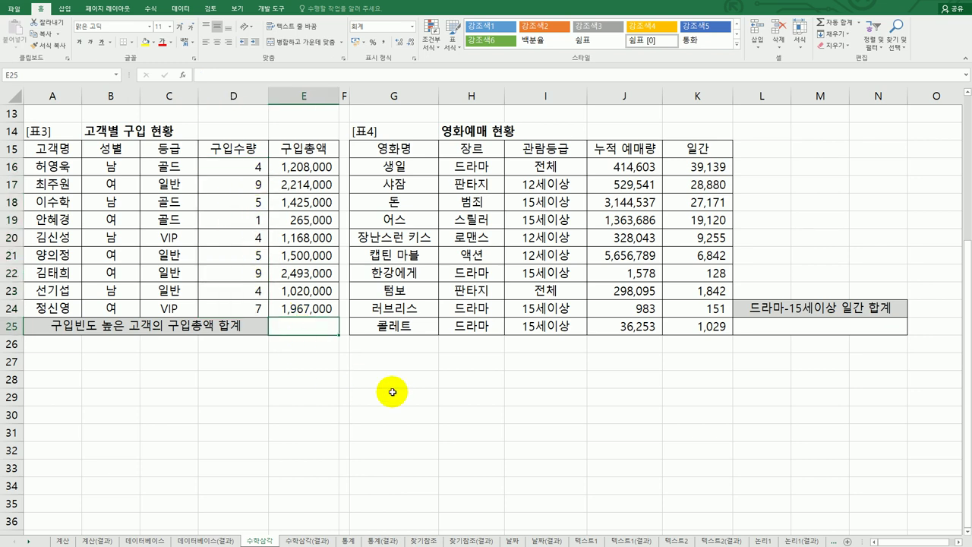
{"action": "type", "text": "="}
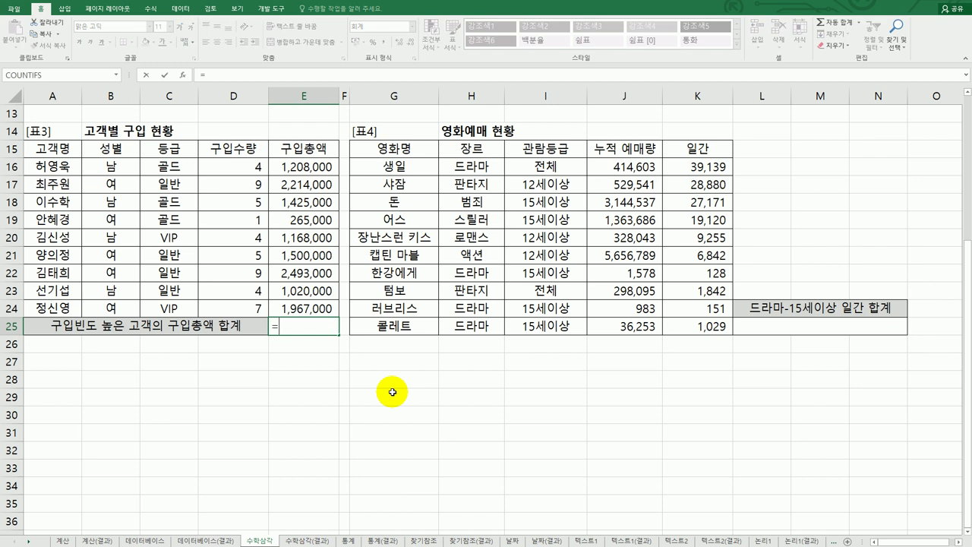
{"action": "type", "text": "mo"}
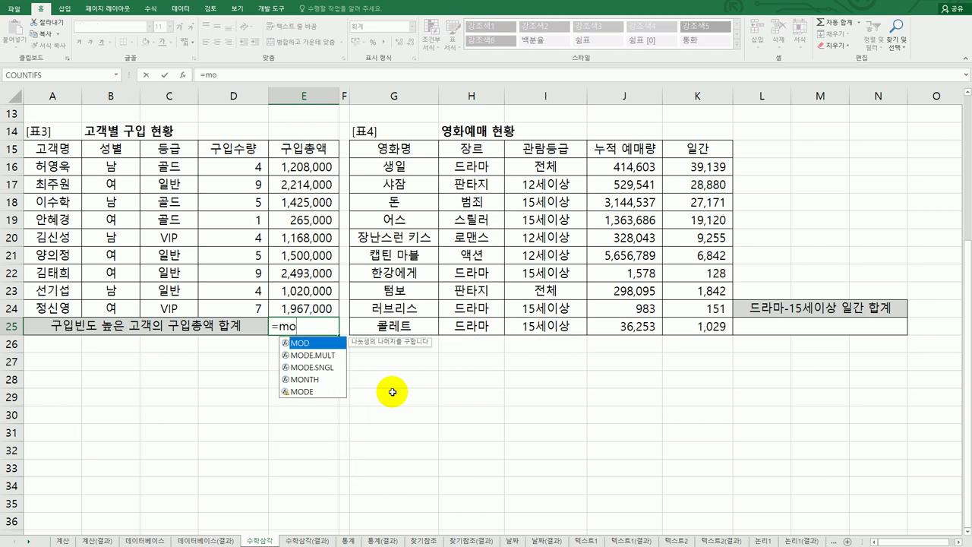
{"action": "type", "text": "de"}
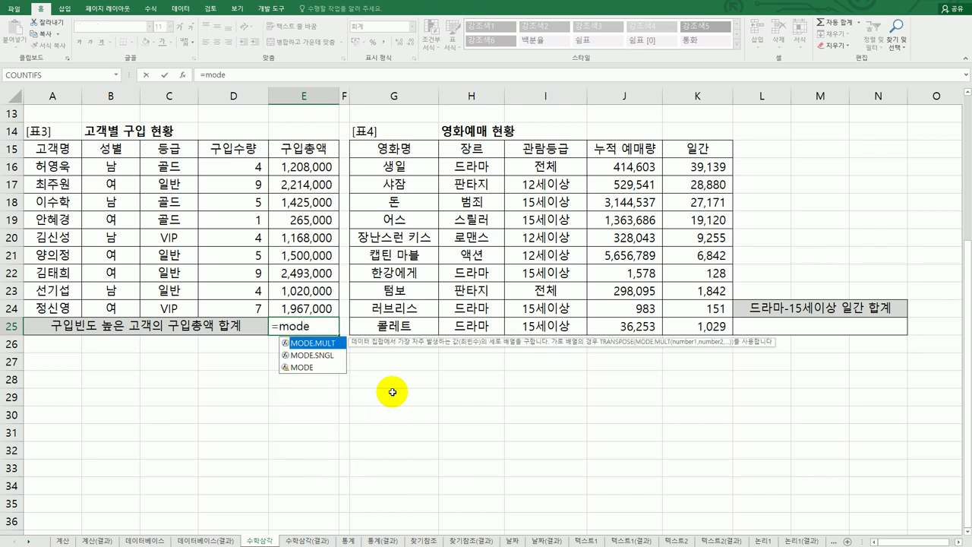
{"action": "double_click", "coordinate": [302, 367]}
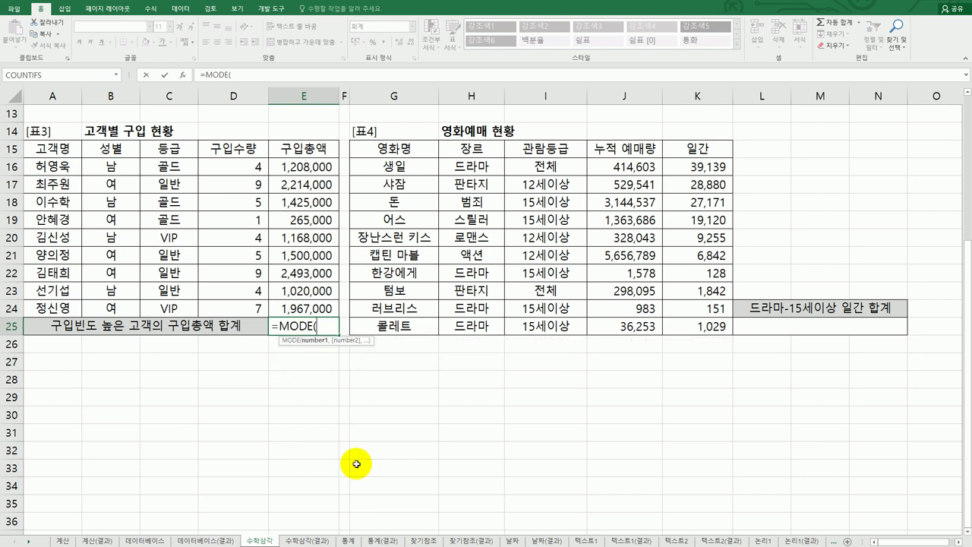
{"action": "left_click_drag", "start_coordinate": [233, 164], "coordinate": [221, 310]}
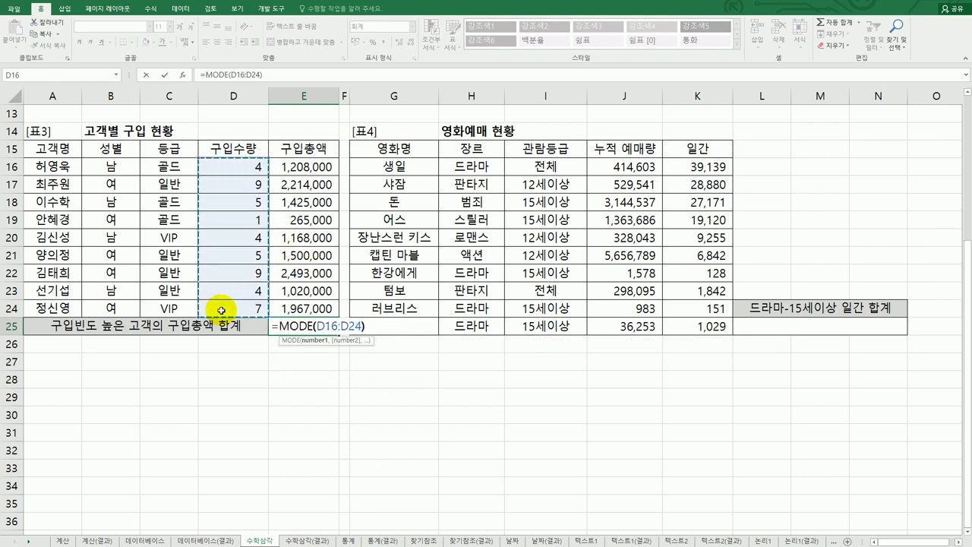
{"action": "key", "text": "Return"}
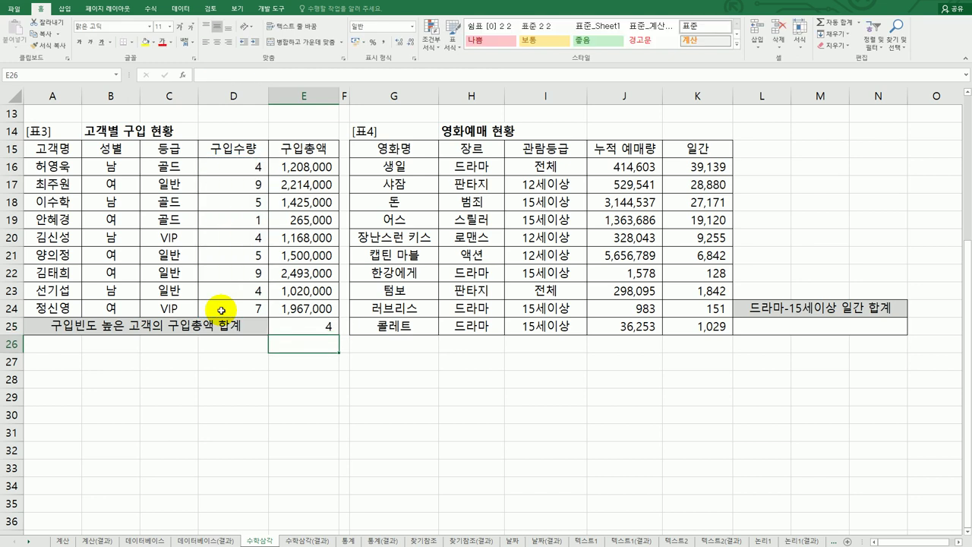
{"action": "left_click", "coordinate": [297, 321]}
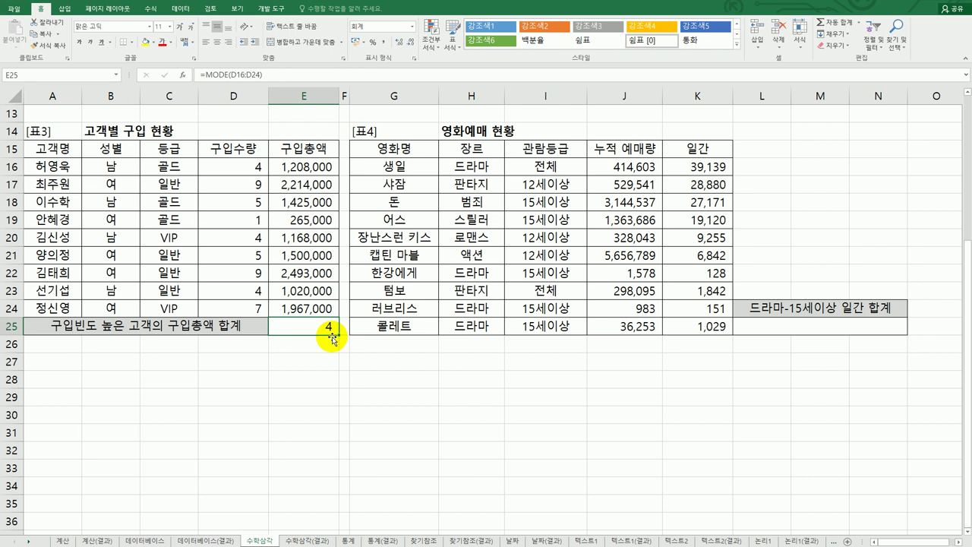
{"action": "left_click", "coordinate": [246, 169]}
{"action": "left_click", "coordinate": [253, 238]}
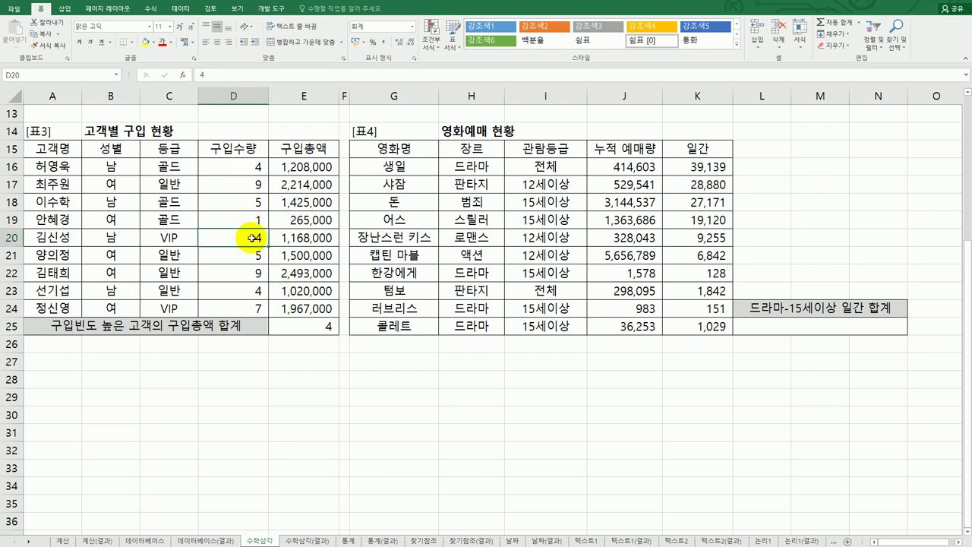
{"action": "left_click", "coordinate": [301, 161]}
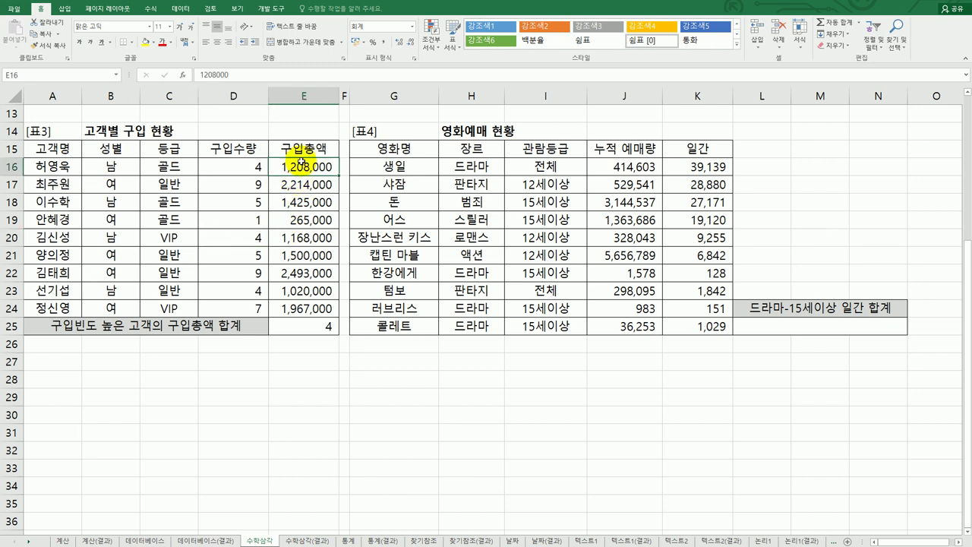
Cut the MODE(D16:D24) expression out of the E25 formula, keeping only the equals sign
{"action": "left_click", "coordinate": [310, 326]}
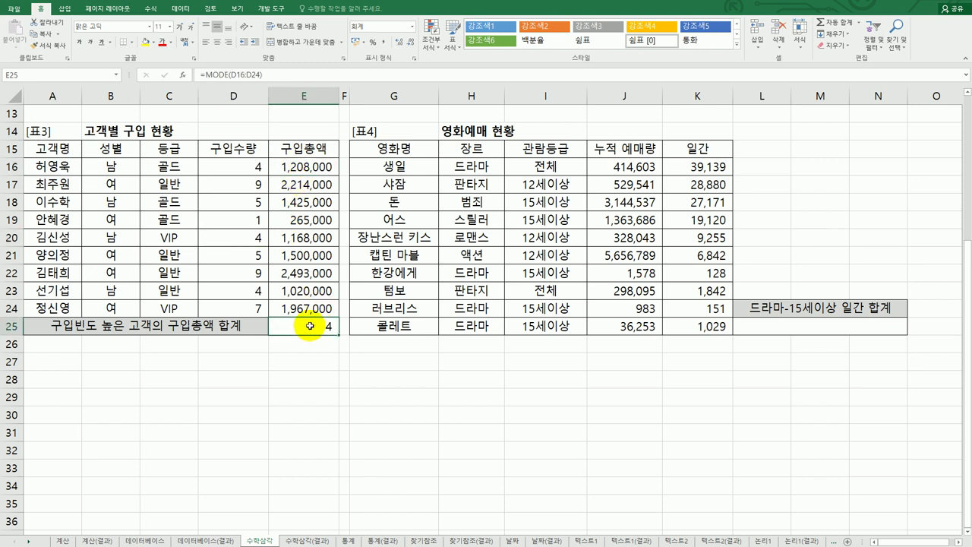
{"action": "double_click", "coordinate": [310, 326]}
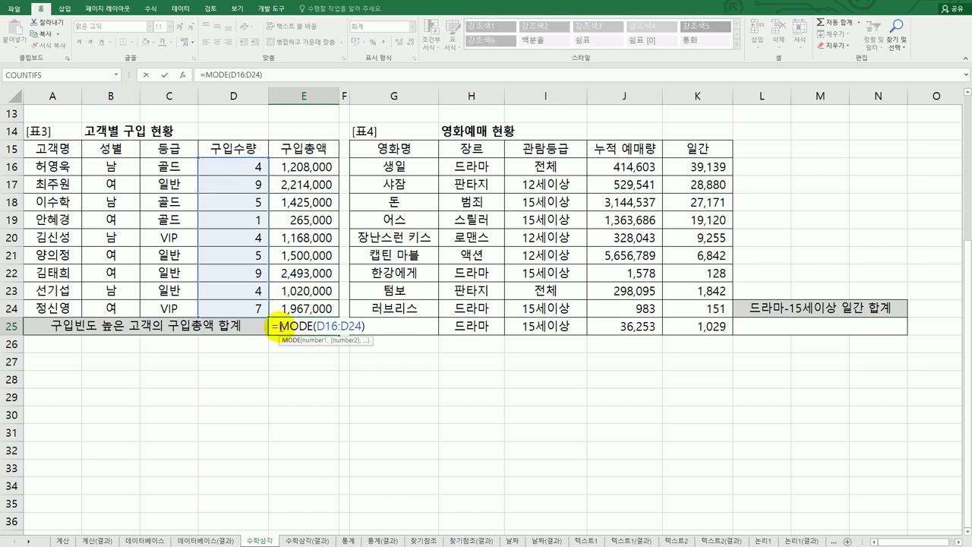
{"action": "left_click_drag", "start_coordinate": [278, 326], "coordinate": [398, 327]}
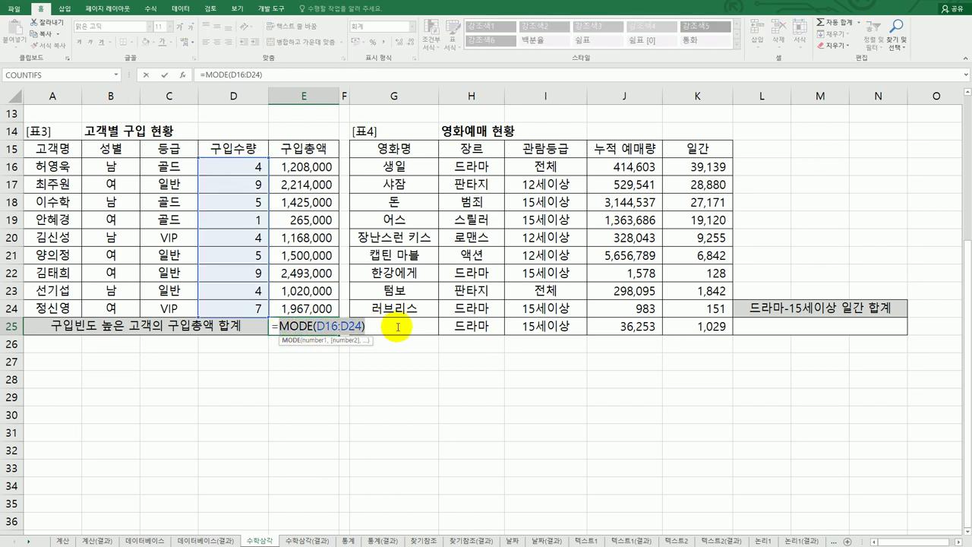
{"action": "left_click_drag", "start_coordinate": [280, 328], "coordinate": [391, 339]}
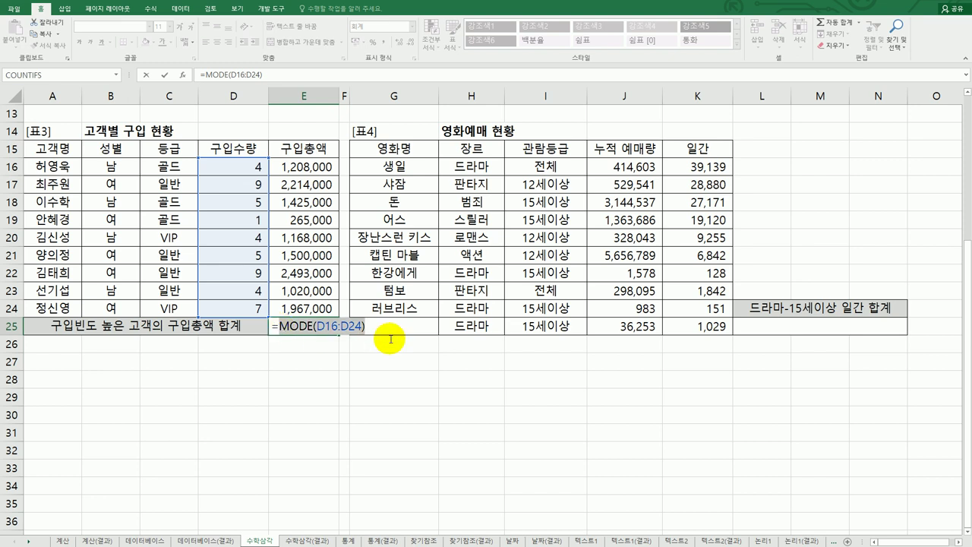
{"action": "left_click", "coordinate": [277, 334]}
{"action": "left_click_drag", "start_coordinate": [378, 328], "coordinate": [380, 328]}
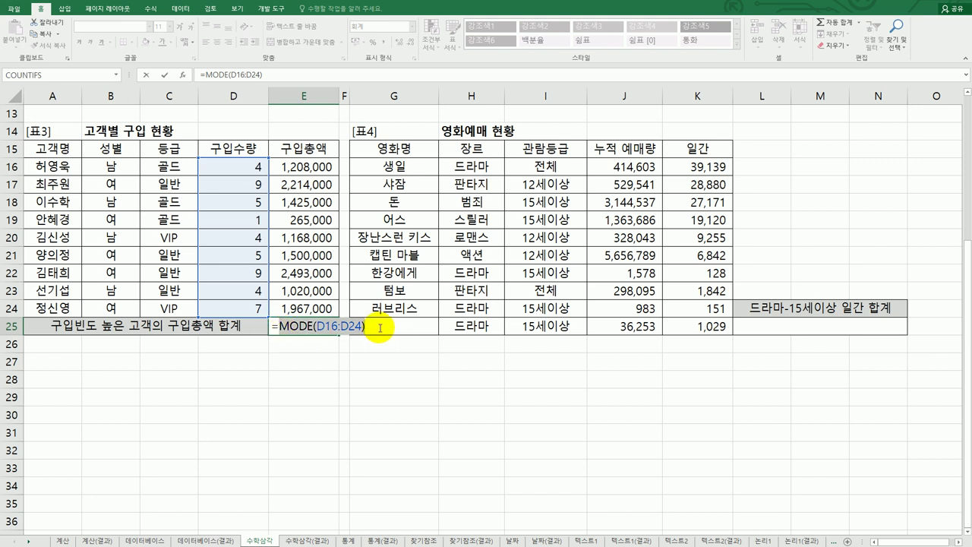
{"action": "key", "text": "BackSpace"}
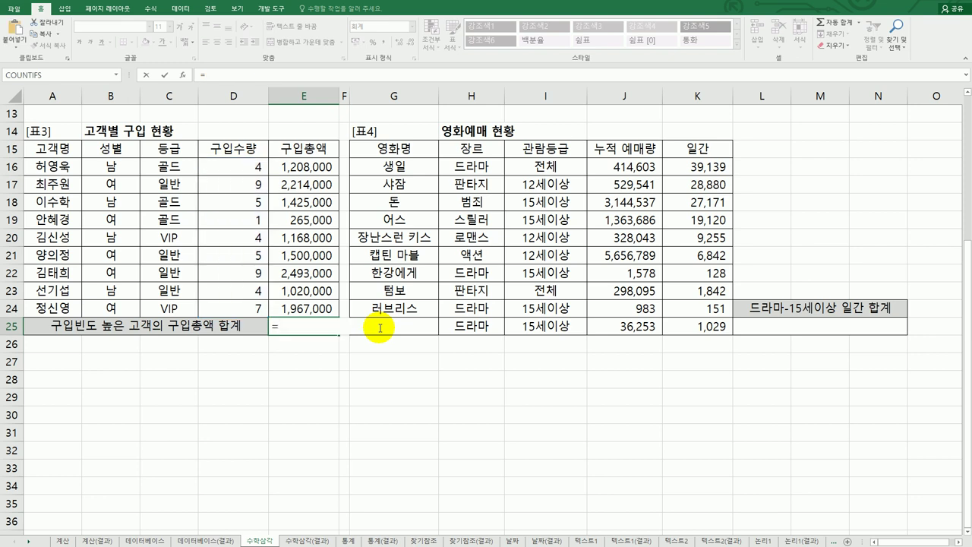
Start a SUMIF formula in E25 for the 구입총액 합계 and open its function arguments
{"action": "type", "text": "sumif"}
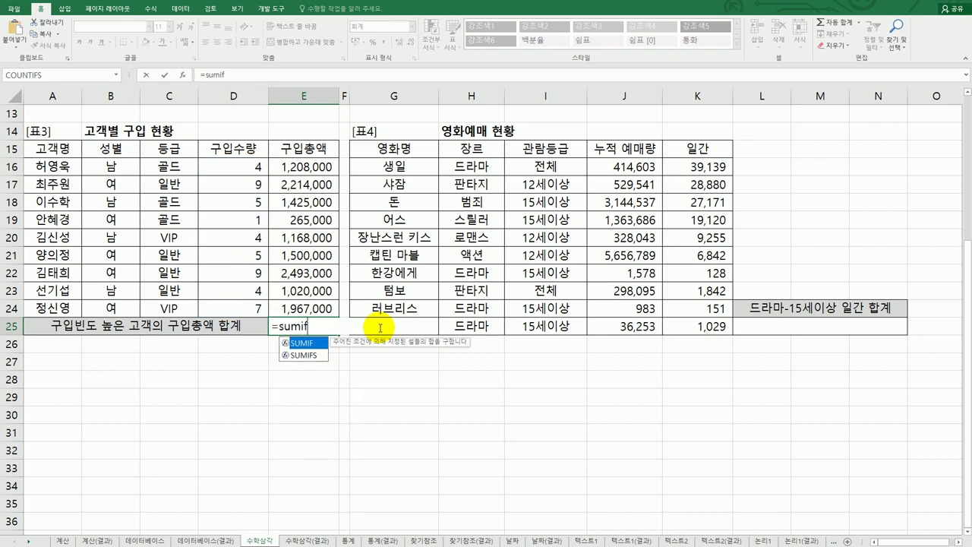
{"action": "double_click", "coordinate": [306, 342]}
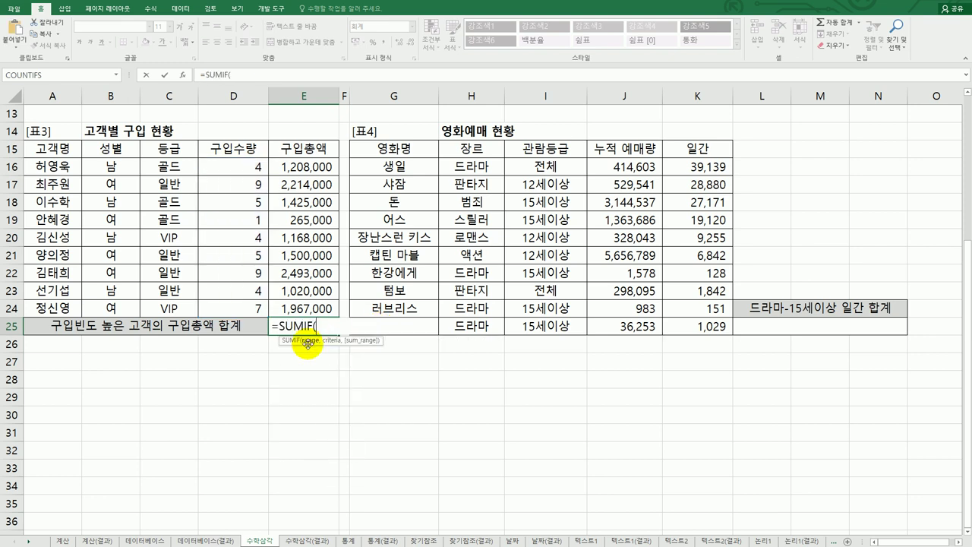
{"action": "left_click", "coordinate": [182, 75]}
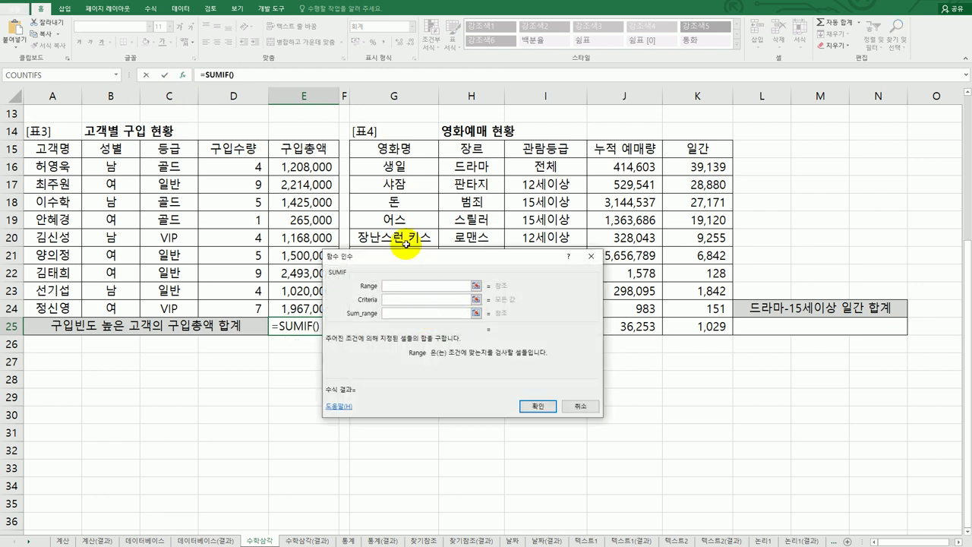
Set the SUMIF range in E25 to D16:D24 and its criteria to MODE(D16:D24)
{"action": "left_click_drag", "start_coordinate": [414, 260], "coordinate": [451, 235]}
{"action": "left_click", "coordinate": [256, 166]}
{"action": "left_click_drag", "start_coordinate": [256, 166], "coordinate": [250, 308]}
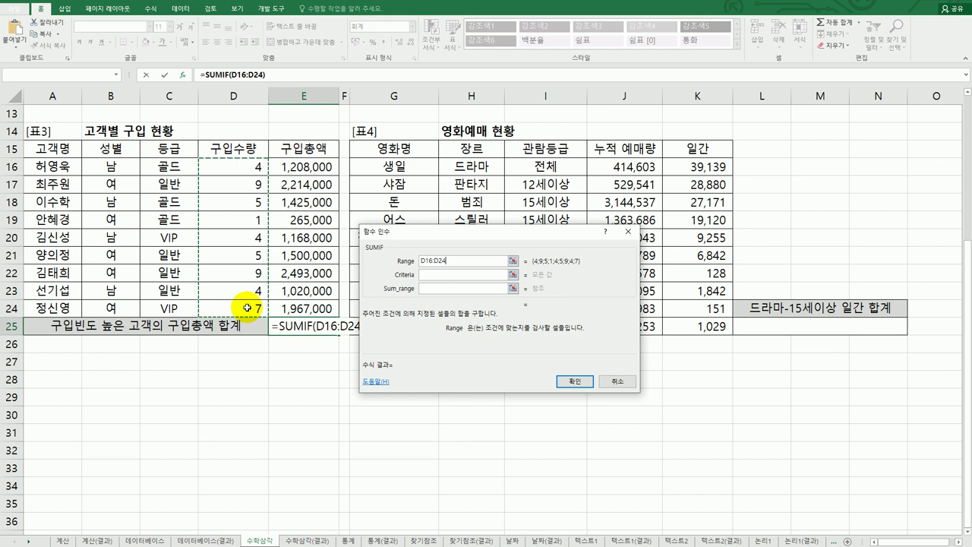
{"action": "left_click", "coordinate": [446, 278]}
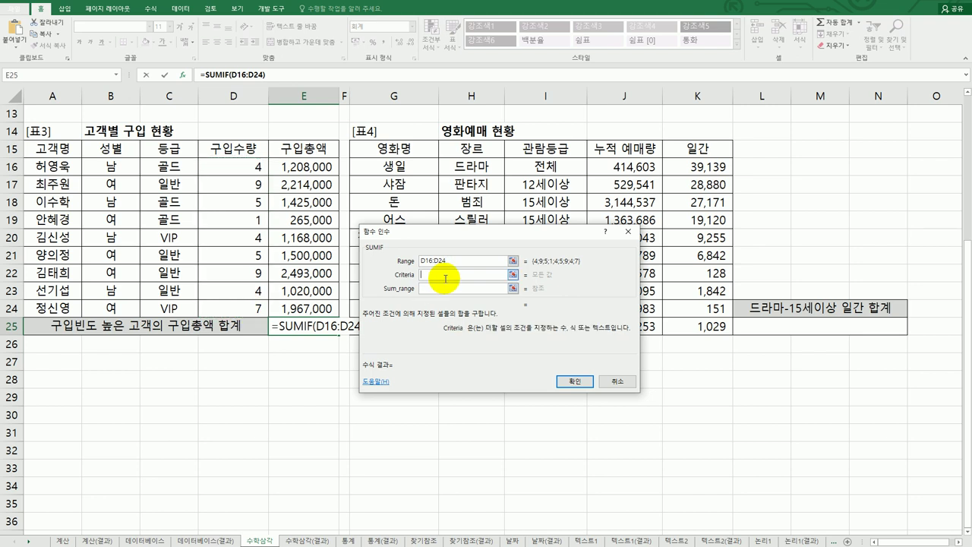
{"action": "type", "text": "MODE(D16:D24)"}
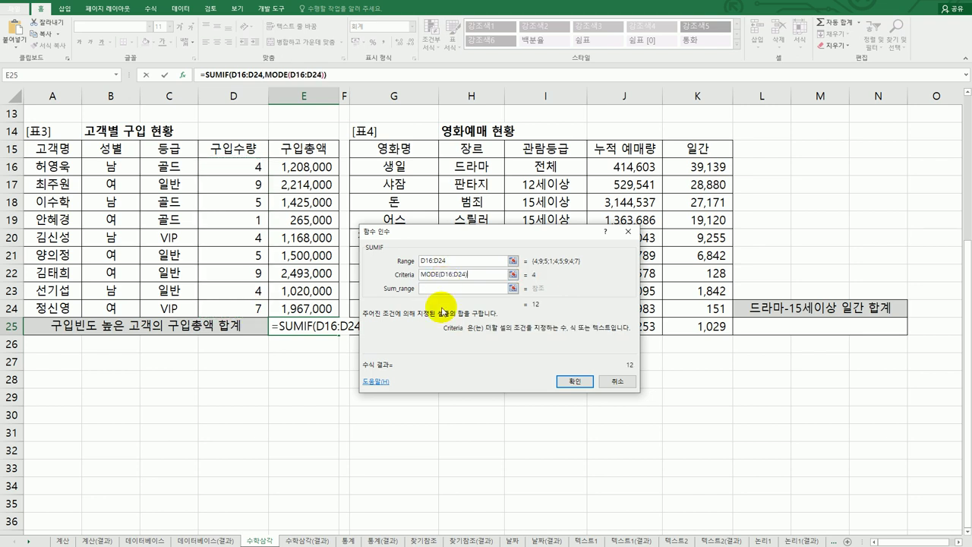
Set the SUMIF sum range to E16:E24 and enter the formula =SUMIF(D16:D24,MODE(D16:D24),E16:E24) in E25
{"action": "left_click_drag", "start_coordinate": [457, 238], "coordinate": [572, 231]}
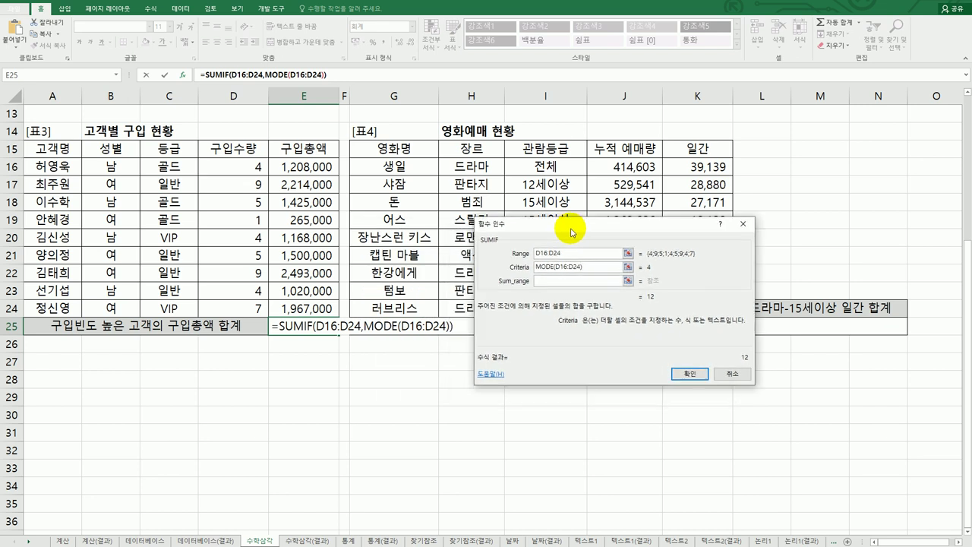
{"action": "left_click", "coordinate": [575, 278]}
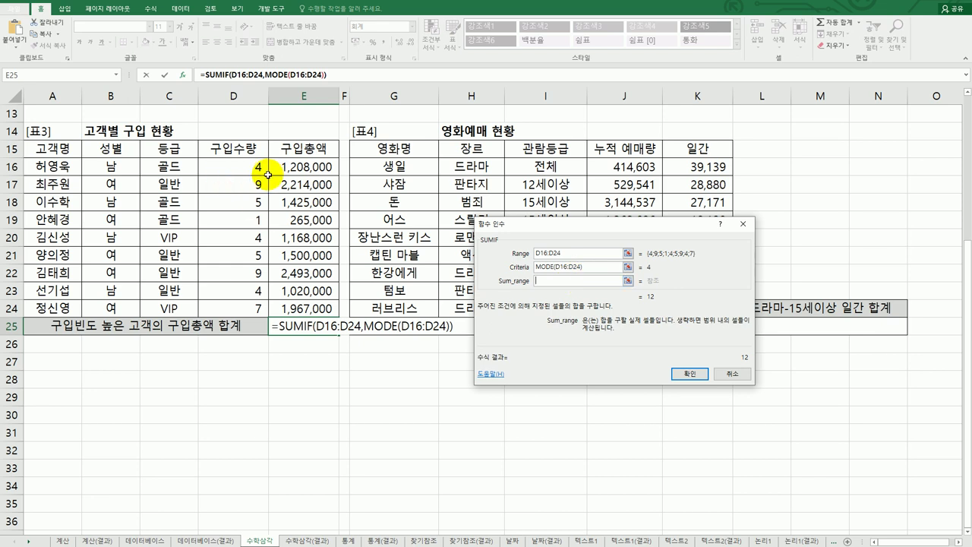
{"action": "left_click", "coordinate": [294, 166]}
{"action": "left_click_drag", "start_coordinate": [294, 166], "coordinate": [300, 310]}
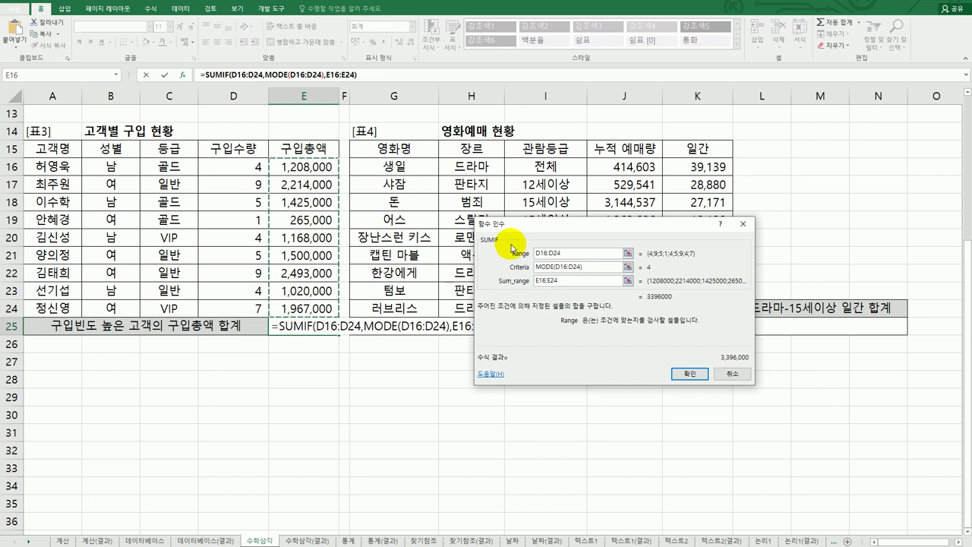
{"action": "left_click_drag", "start_coordinate": [529, 231], "coordinate": [562, 232]}
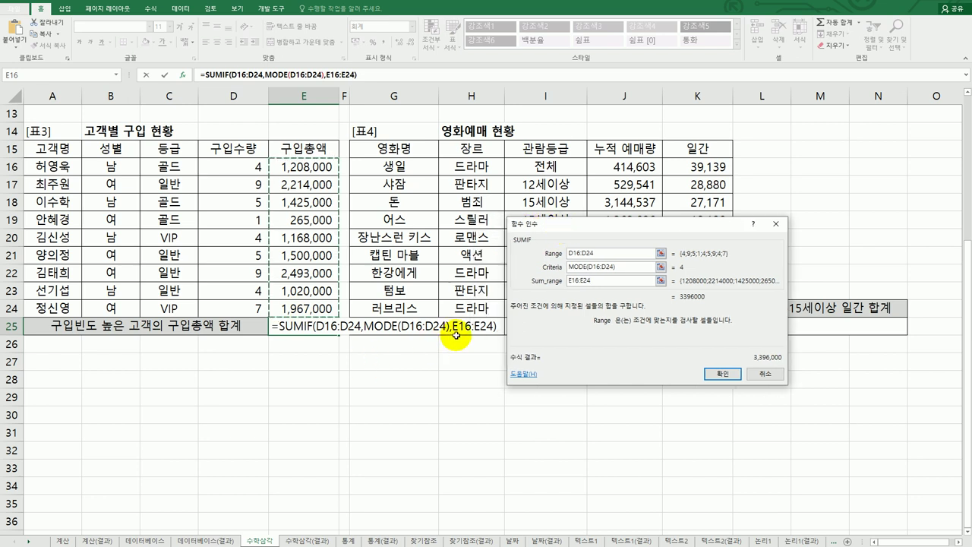
{"action": "left_click", "coordinate": [722, 374]}
Check the E25 total against the 구입총액 values in E16, E20 and E23 for customers whose 구입수량 is 4
{"action": "left_click", "coordinate": [258, 166]}
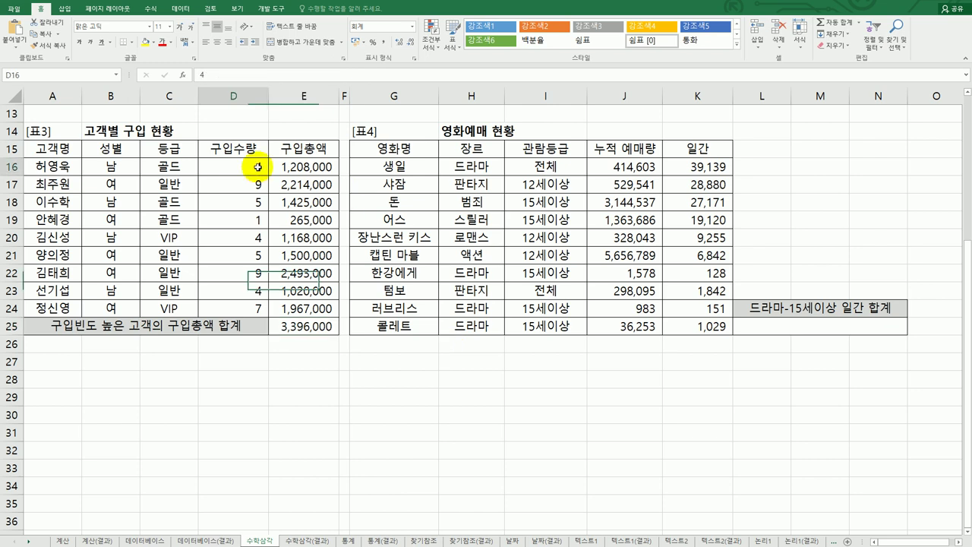
{"action": "left_click", "coordinate": [302, 167]}
{"action": "left_click", "coordinate": [301, 236], "text": "ctrl"}
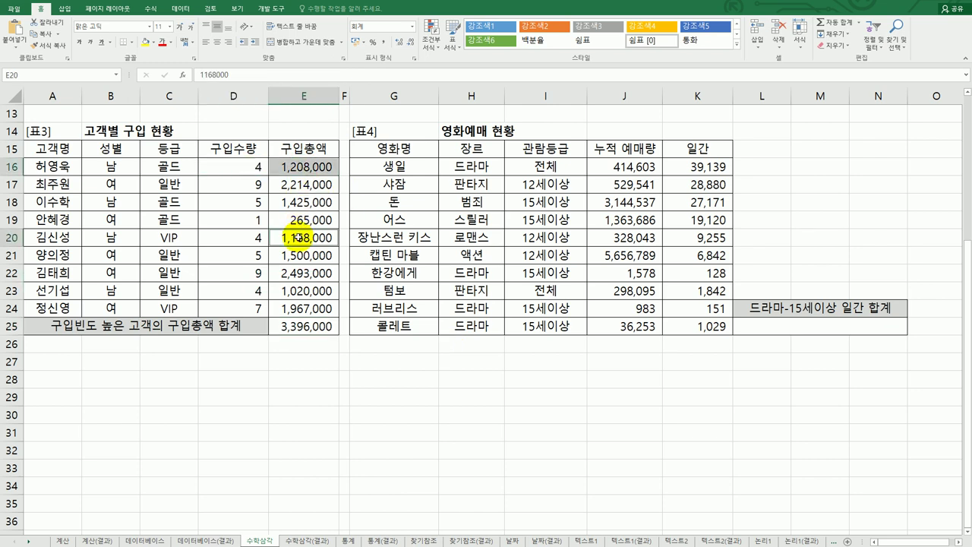
{"action": "left_click", "coordinate": [301, 289], "text": "ctrl"}
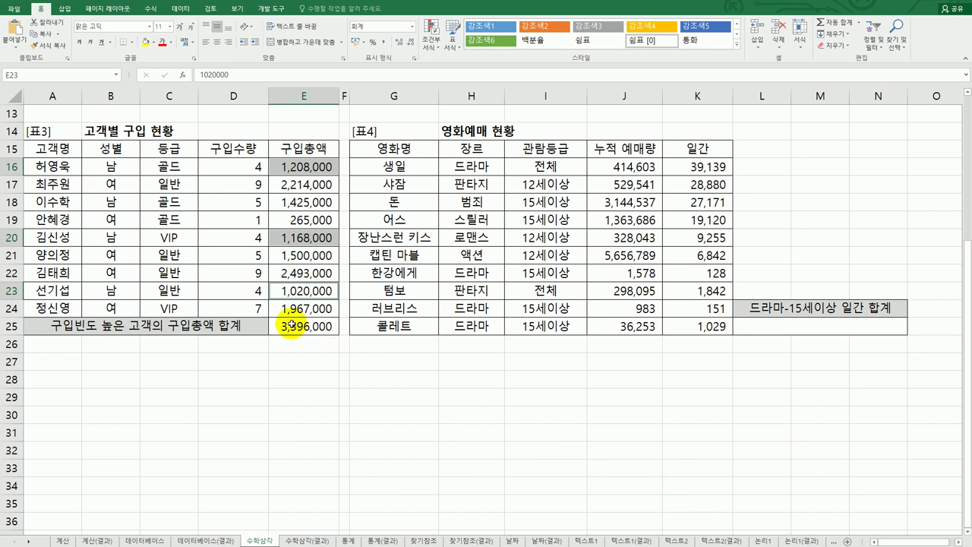
{"action": "left_click", "coordinate": [296, 328]}
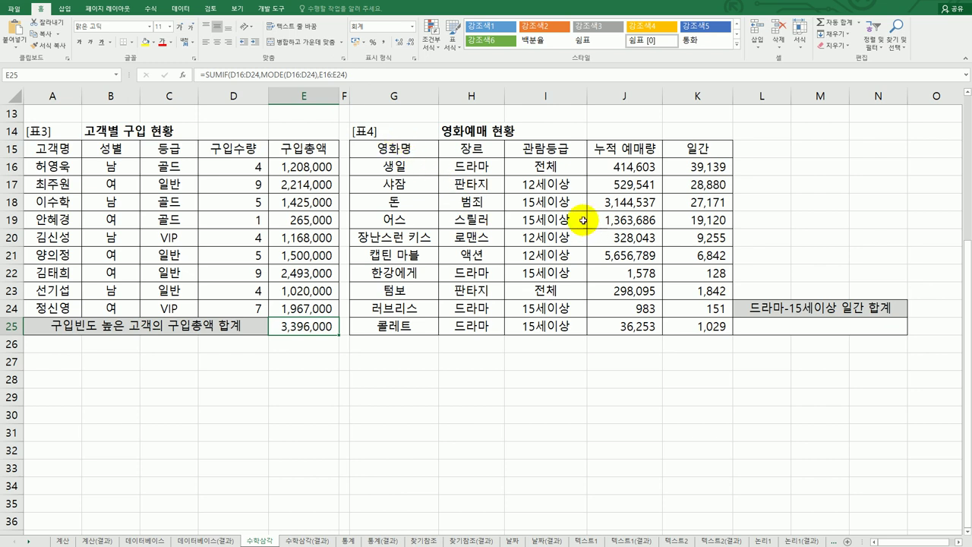
Review the 장르, 관람등급 and 일간 columns of the 영화예매 현황 table in rows 16 to 25
{"action": "left_click", "coordinate": [469, 166]}
{"action": "left_click_drag", "start_coordinate": [471, 165], "coordinate": [472, 328]}
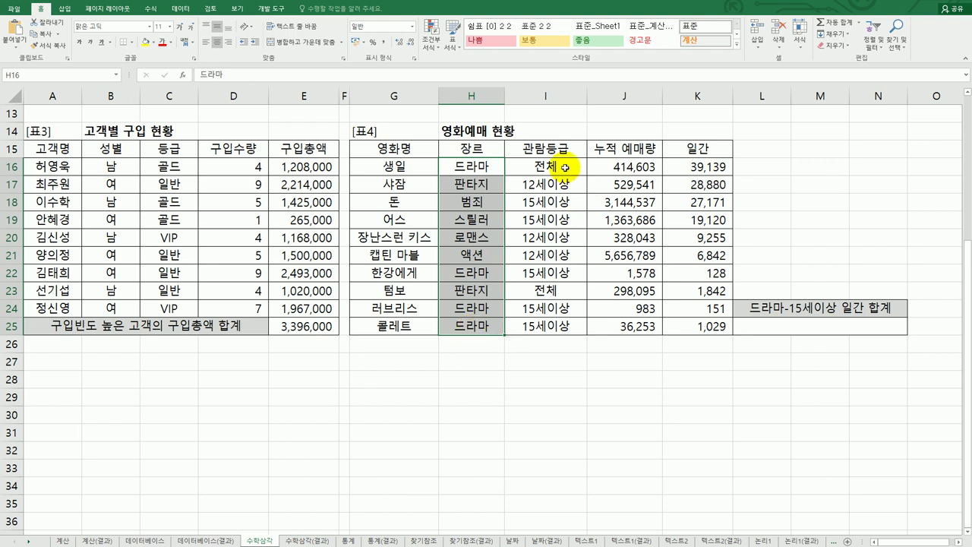
{"action": "left_click_drag", "start_coordinate": [565, 166], "coordinate": [560, 273]}
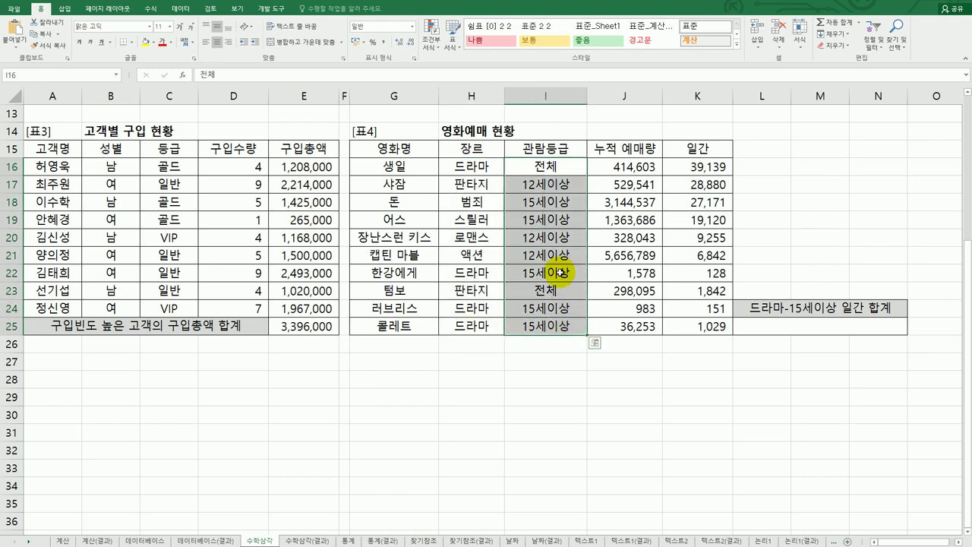
{"action": "left_click", "coordinate": [561, 272]}
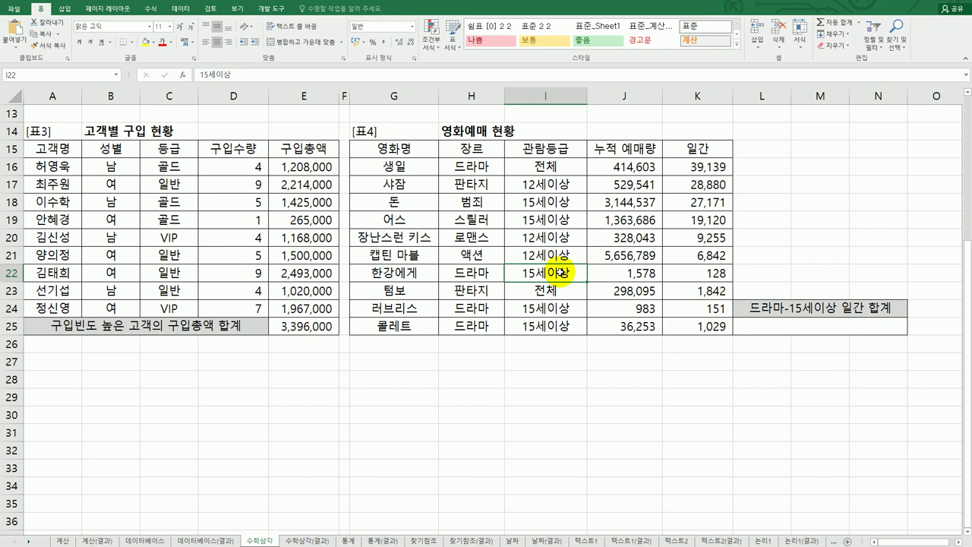
{"action": "left_click", "coordinate": [716, 167]}
{"action": "left_click_drag", "start_coordinate": [716, 168], "coordinate": [715, 326]}
Start a SUMIFS formula in L25 for the 드라마-15세이상 일간 합계 and set its sum range to K16:K25
{"action": "left_click", "coordinate": [786, 320]}
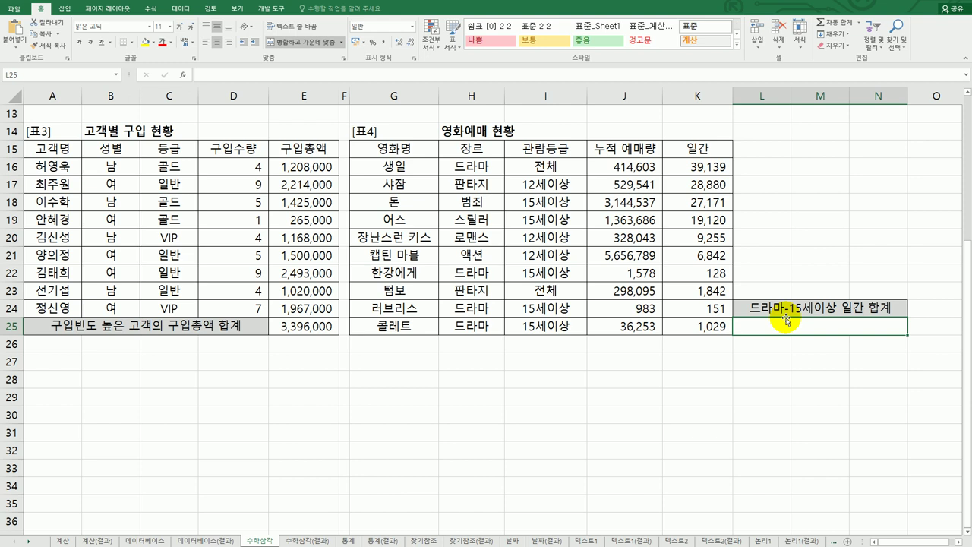
{"action": "type", "text": "="}
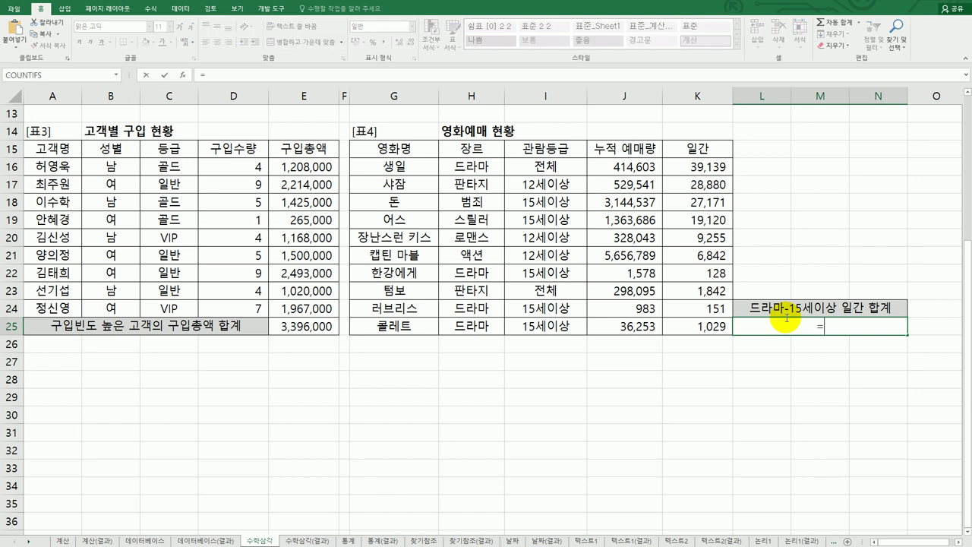
{"action": "type", "text": "sumif"}
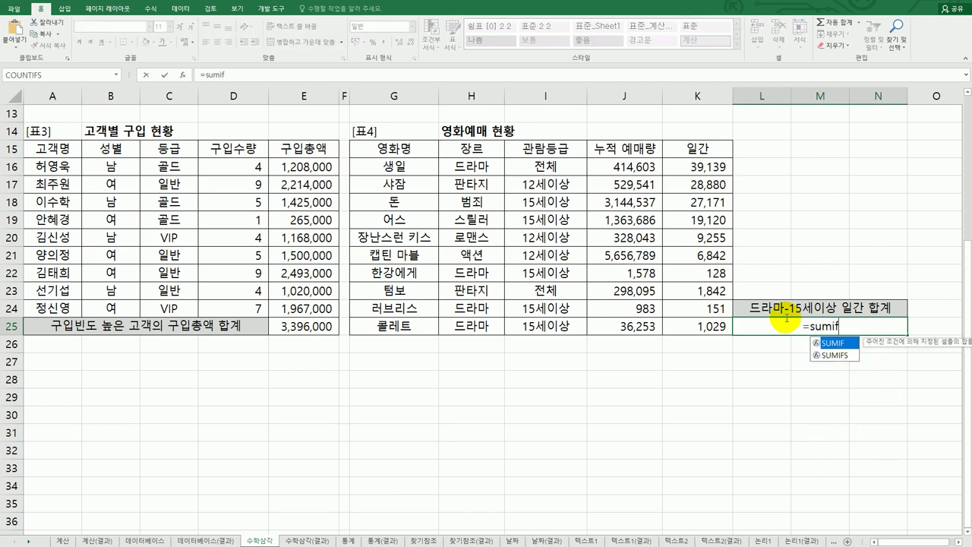
{"action": "left_click", "coordinate": [844, 355]}
{"action": "double_click", "coordinate": [845, 356]}
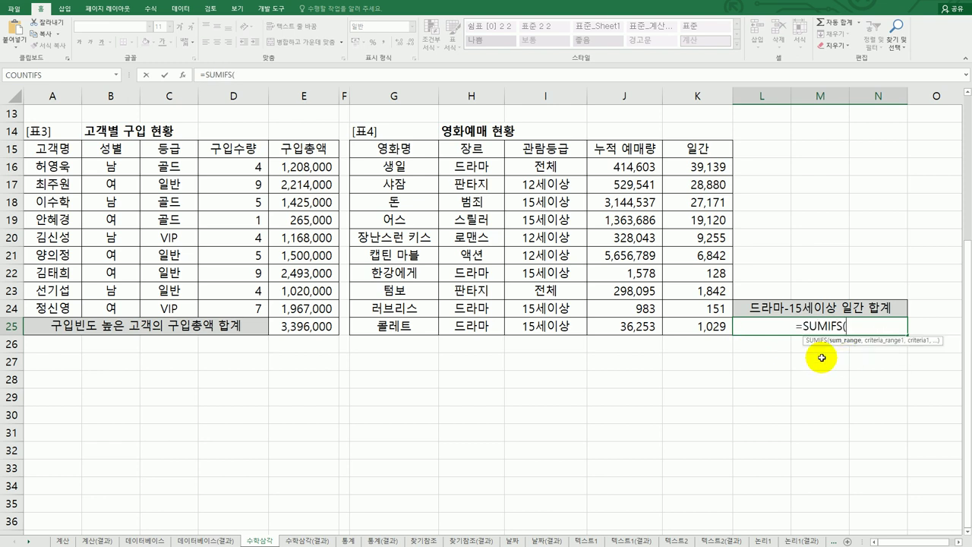
{"action": "left_click", "coordinate": [180, 75]}
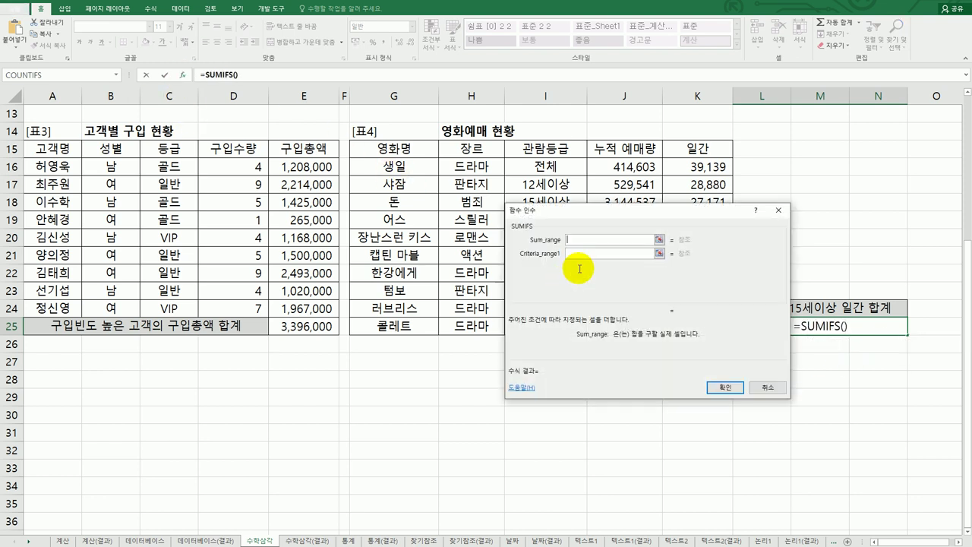
{"action": "left_click_drag", "start_coordinate": [584, 213], "coordinate": [417, 292]}
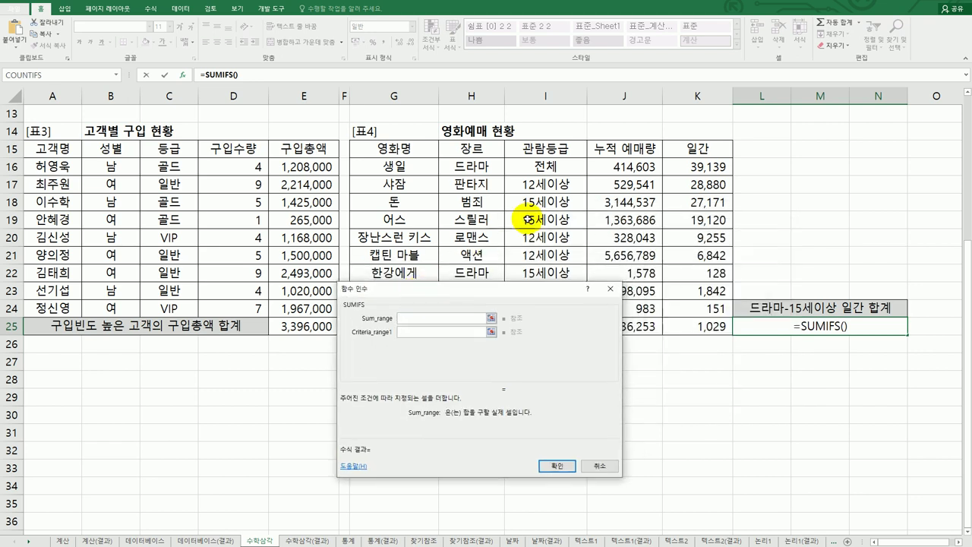
{"action": "left_click_drag", "start_coordinate": [692, 169], "coordinate": [682, 322]}
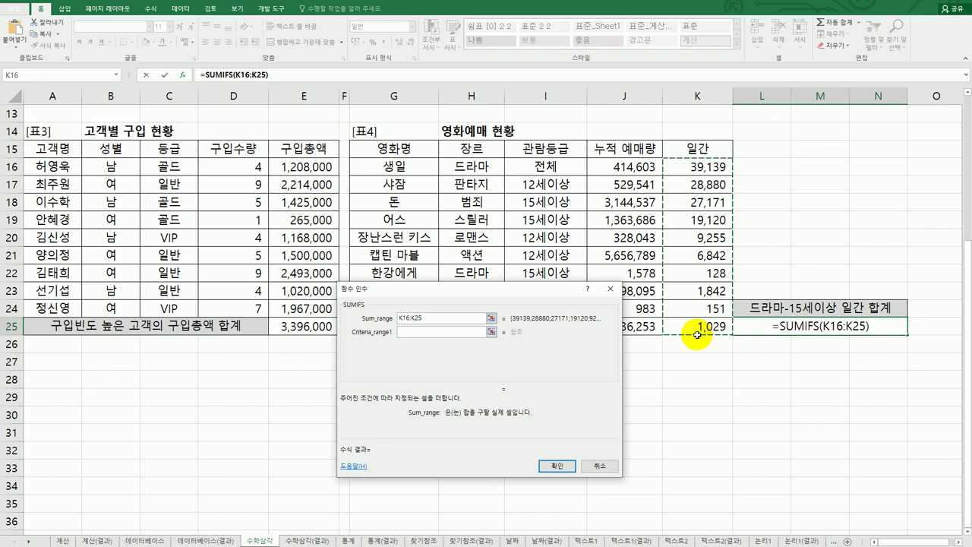
Set the first SUMIFS criteria range to H16:H25 with 드라마 as its criterion
{"action": "left_click", "coordinate": [461, 331]}
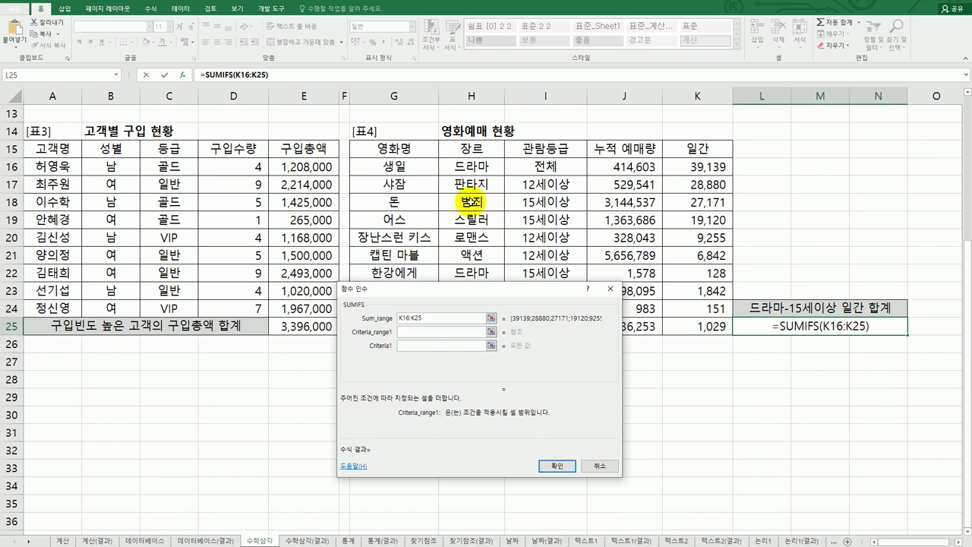
{"action": "left_click_drag", "start_coordinate": [472, 168], "coordinate": [475, 333]}
{"action": "left_click", "coordinate": [455, 344]}
{"action": "type", "text": "em"}
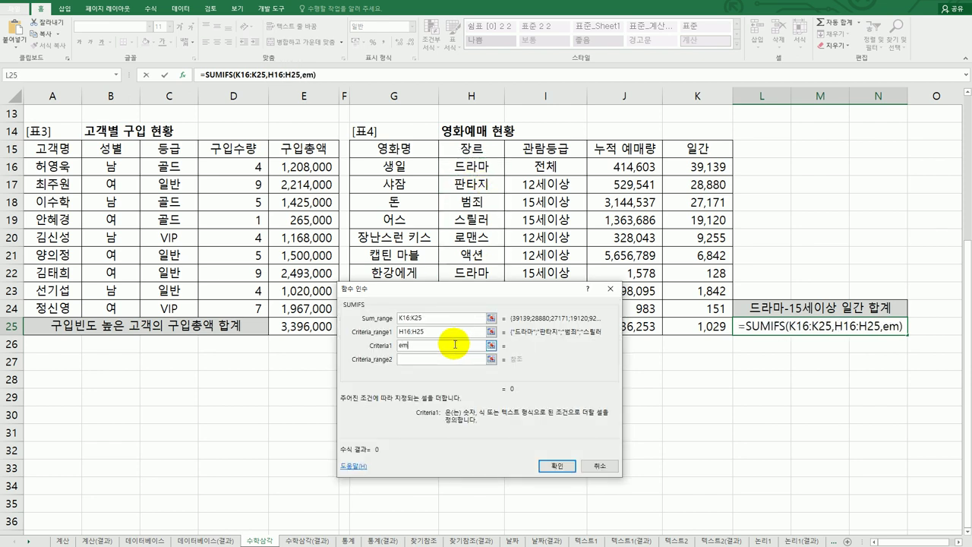
{"action": "key", "text": "BackSpace"}
{"action": "key", "text": "BackSpace"}
{"action": "type", "text": "드라마"}
{"action": "key", "text": "Tab"}
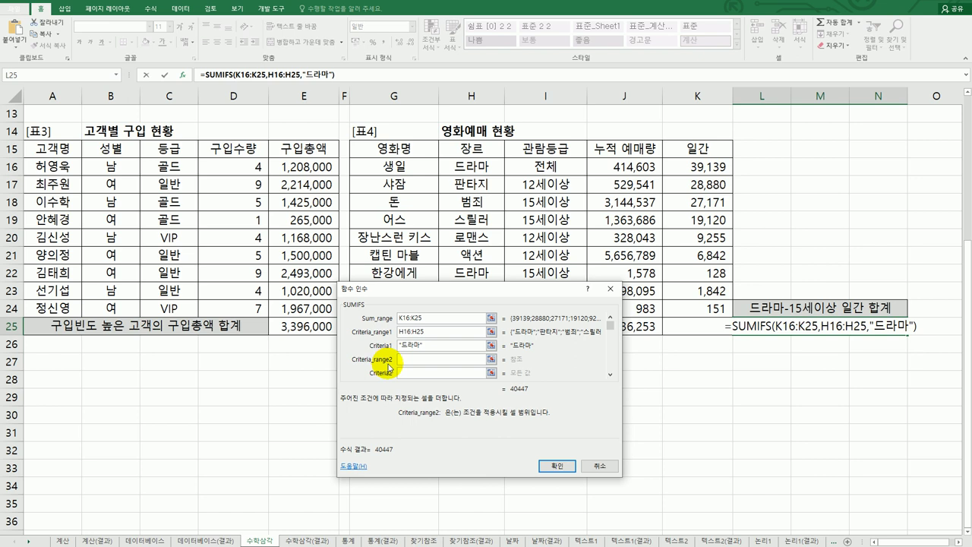
Set the second SUMIFS criteria range to I16:I25 with 15세이상 as its criterion, and enter the formula in L25
{"action": "left_click_drag", "start_coordinate": [544, 161], "coordinate": [535, 327]}
{"action": "left_click", "coordinate": [447, 373]}
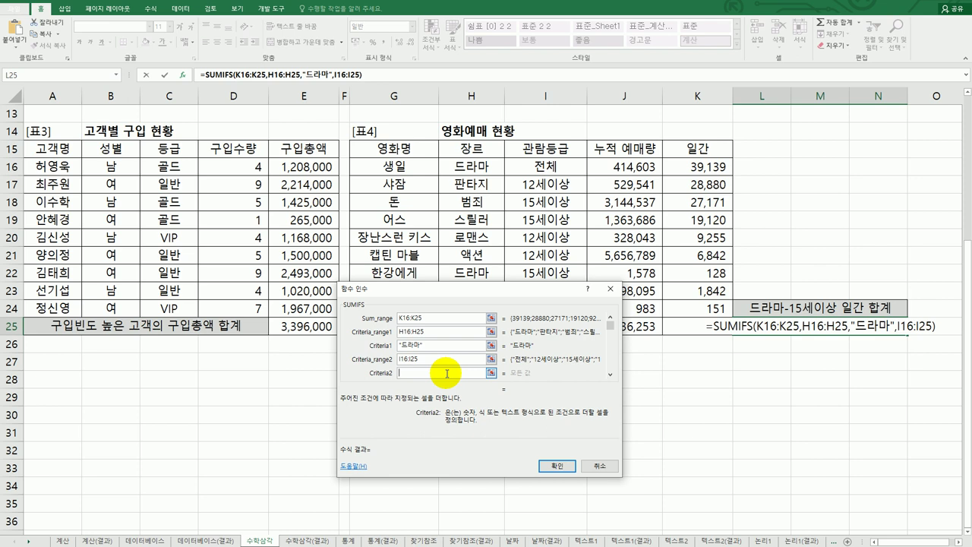
{"action": "type", "text": "15세이상"}
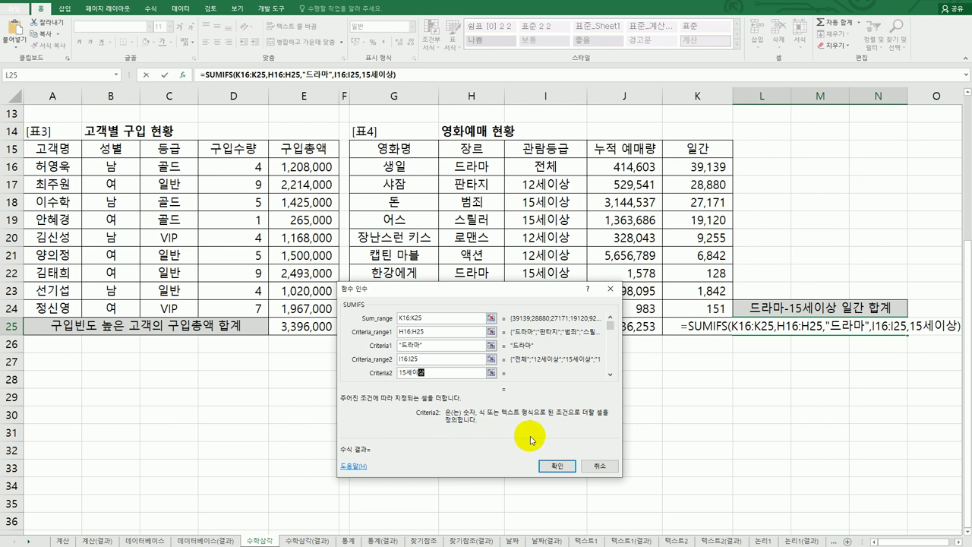
{"action": "left_click", "coordinate": [557, 466]}
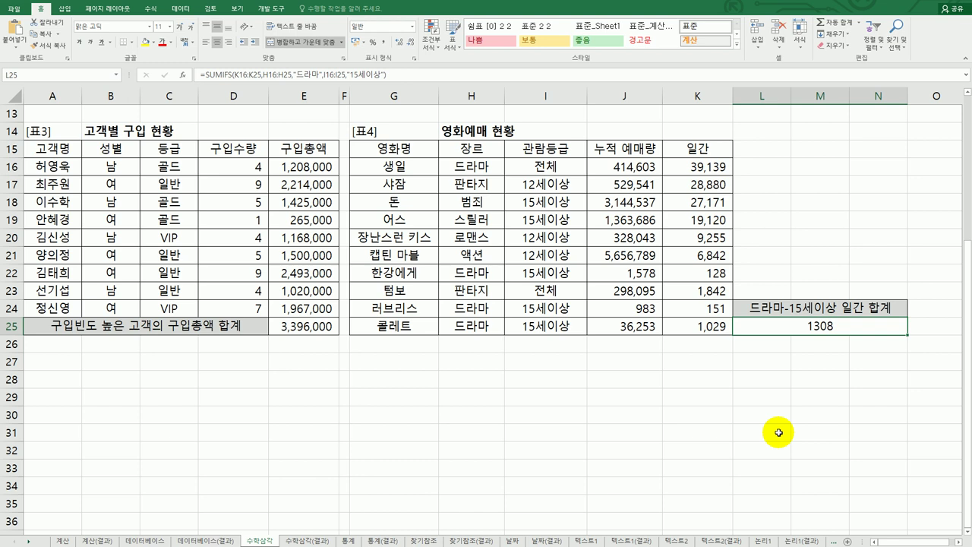
Compare the answers with the 수학삼각(결과) sheet, down to its 드라마-15세이상 일간 합계 in row 25
{"action": "scroll", "coordinate": [760, 432], "scroll_direction": "up", "scroll_amount": 4}
{"action": "left_click", "coordinate": [735, 432]}
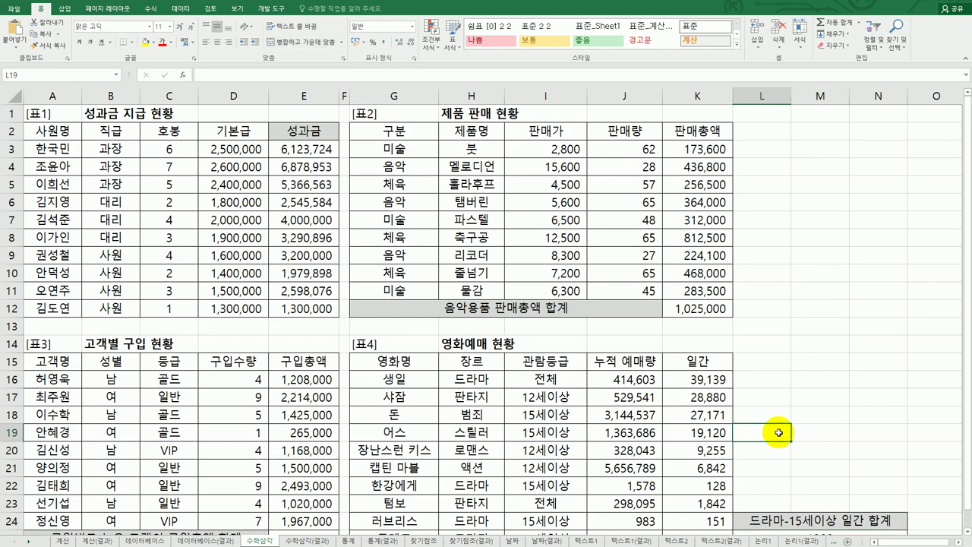
{"action": "left_click", "coordinate": [312, 540]}
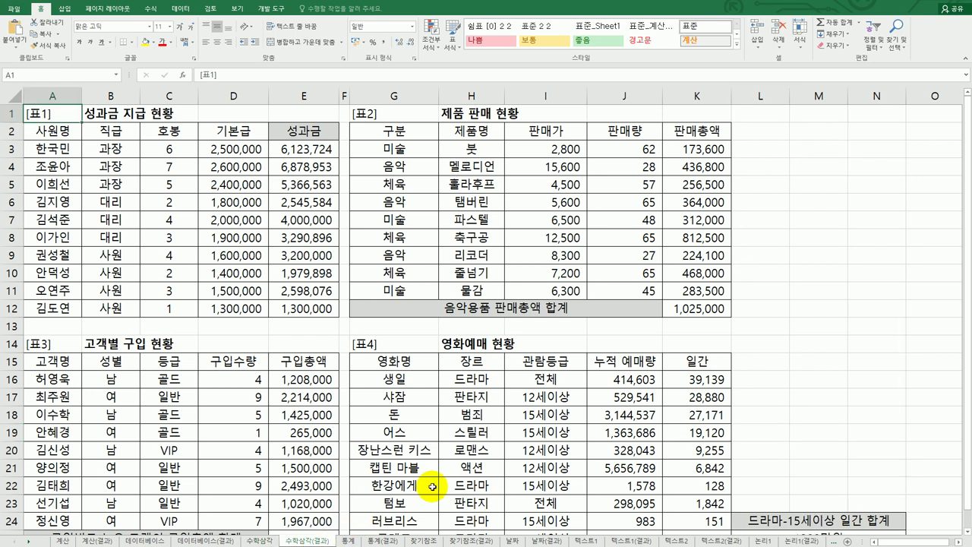
{"action": "scroll", "coordinate": [433, 486], "scroll_direction": "down", "scroll_amount": 2}
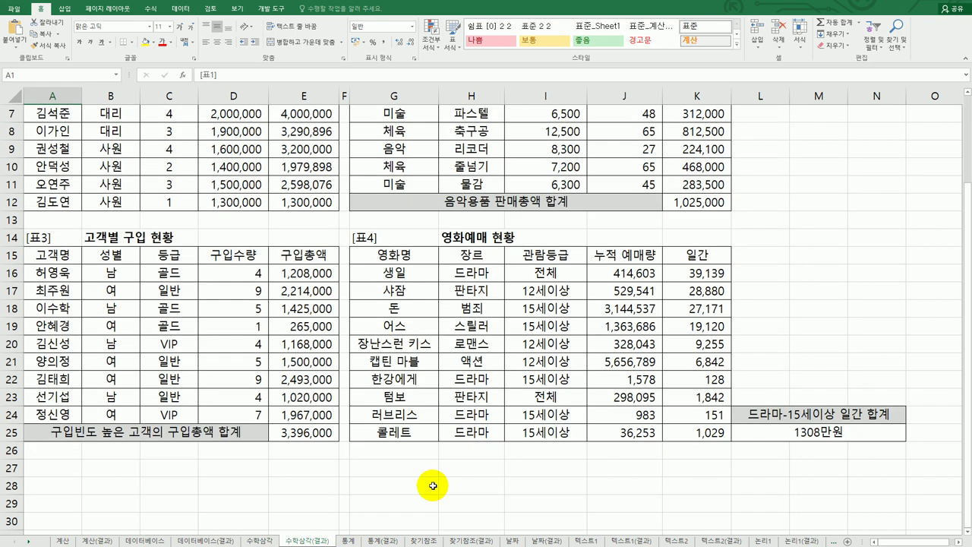
{"action": "left_click", "coordinate": [270, 540]}
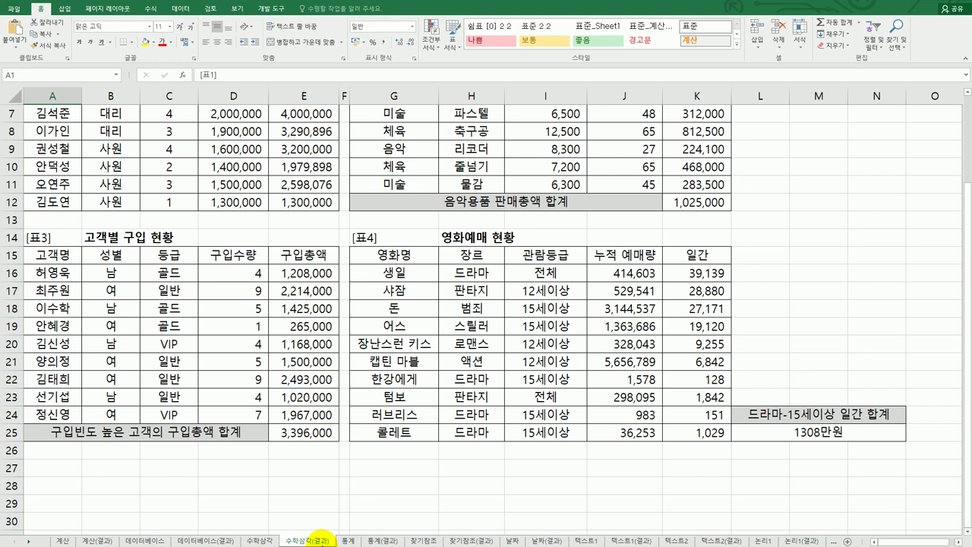
On the 수학삼각 sheet, append &"만원" to the SUMIFS formula in L25 for the 드라마-15세이상 일간 합계
{"action": "left_click", "coordinate": [260, 540]}
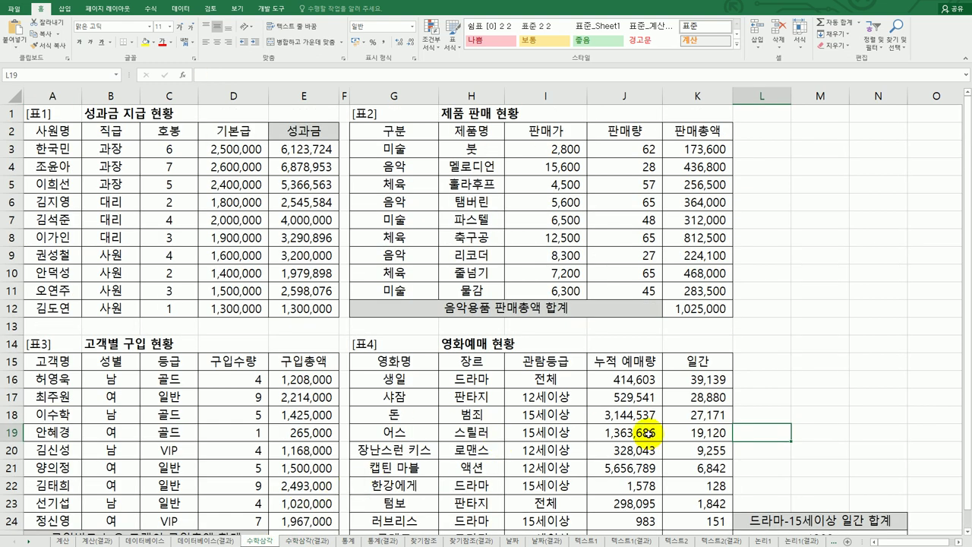
{"action": "scroll", "coordinate": [806, 487], "scroll_direction": "down", "scroll_amount": 4}
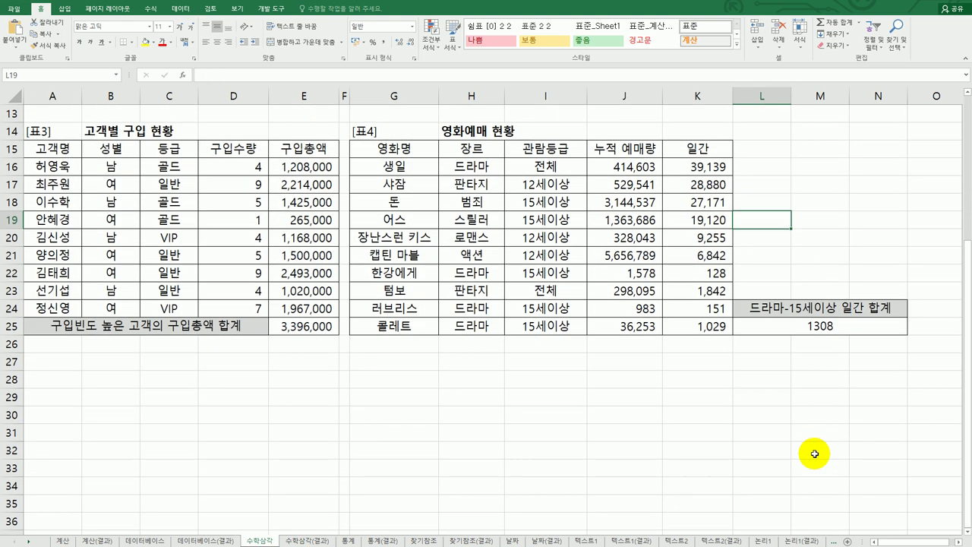
{"action": "left_click", "coordinate": [817, 335]}
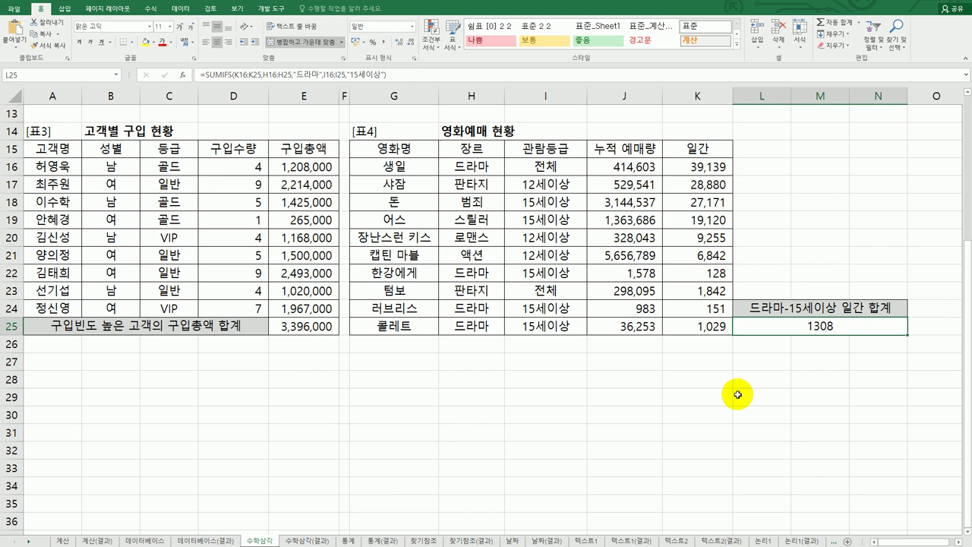
{"action": "double_click", "coordinate": [842, 326]}
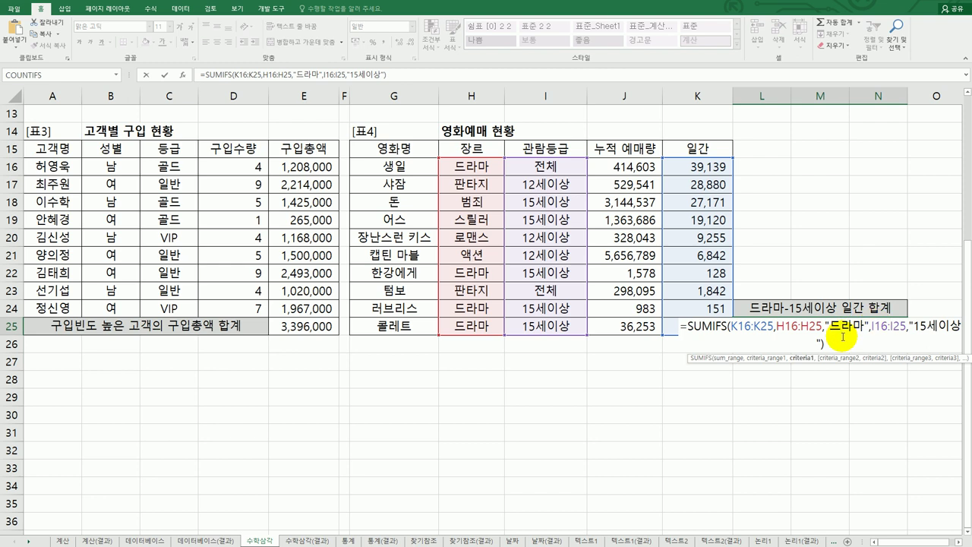
{"action": "left_click", "coordinate": [842, 345]}
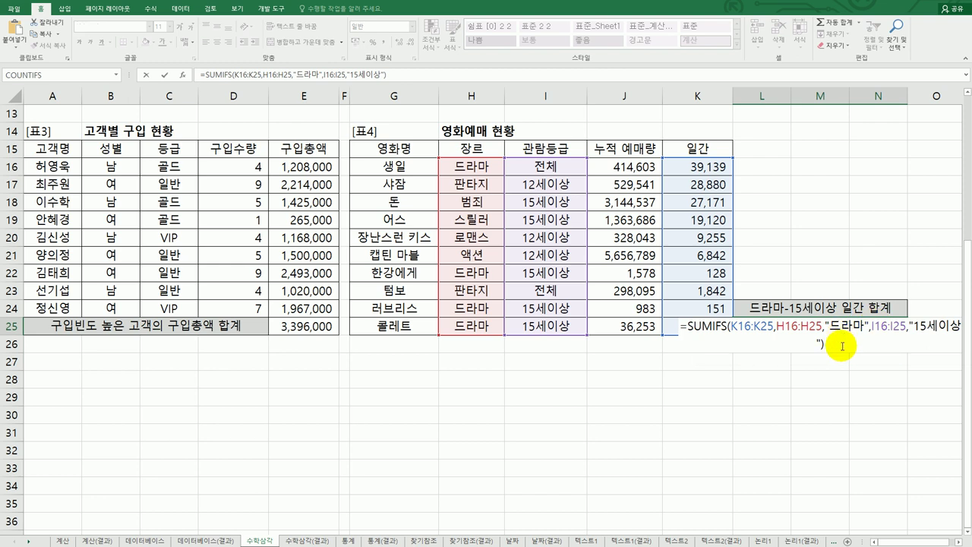
{"action": "type", "text": "&"}
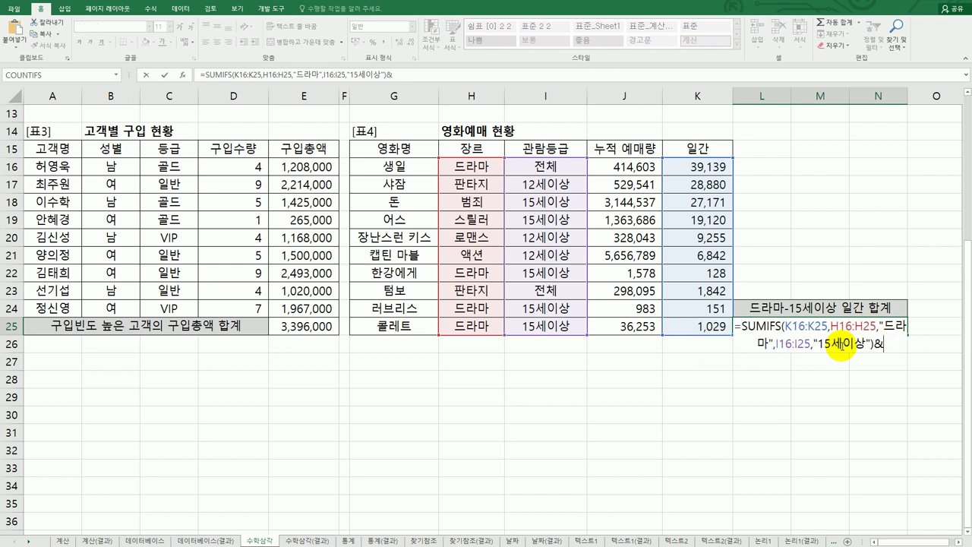
{"action": "type", "text": "\""}
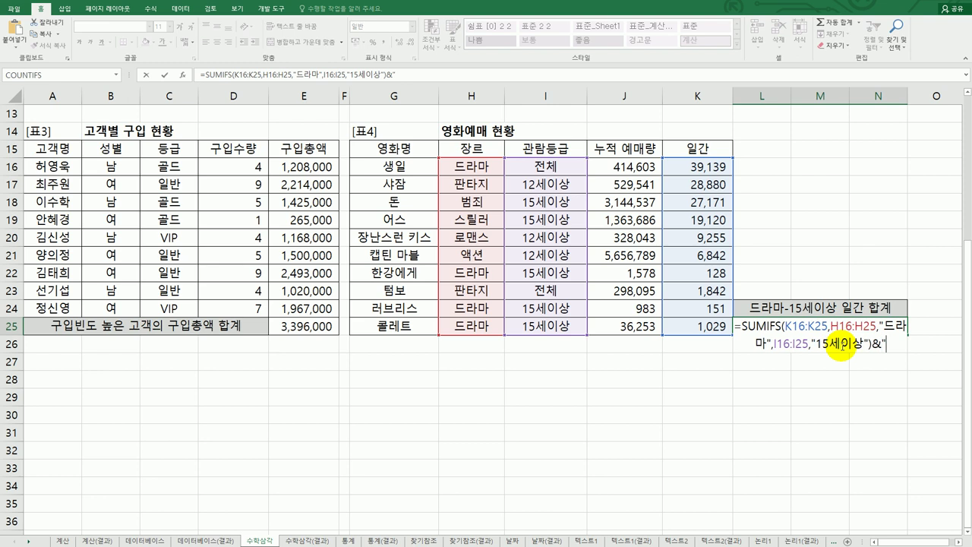
{"action": "type", "text": "마원\""}
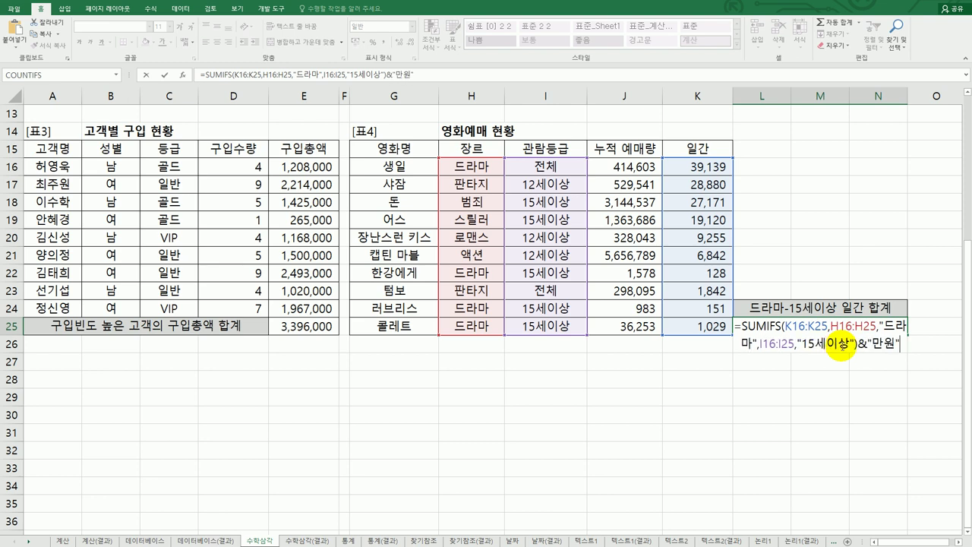
{"action": "key", "text": "Return"}
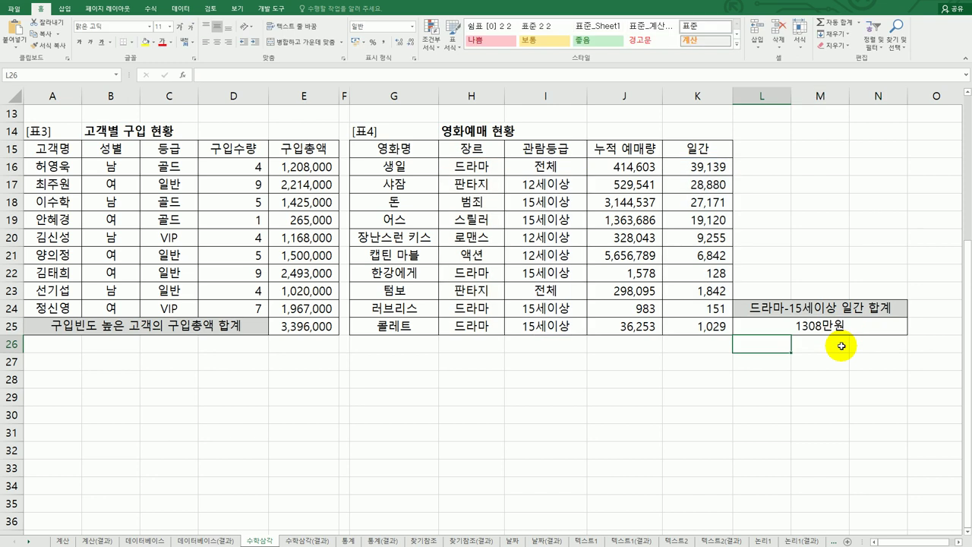
Compare the L25 total on the 수학삼각 sheet with the 수학삼각(결과) sheet and return to the start of the 수학삼각 sheet
{"action": "left_click", "coordinate": [839, 333]}
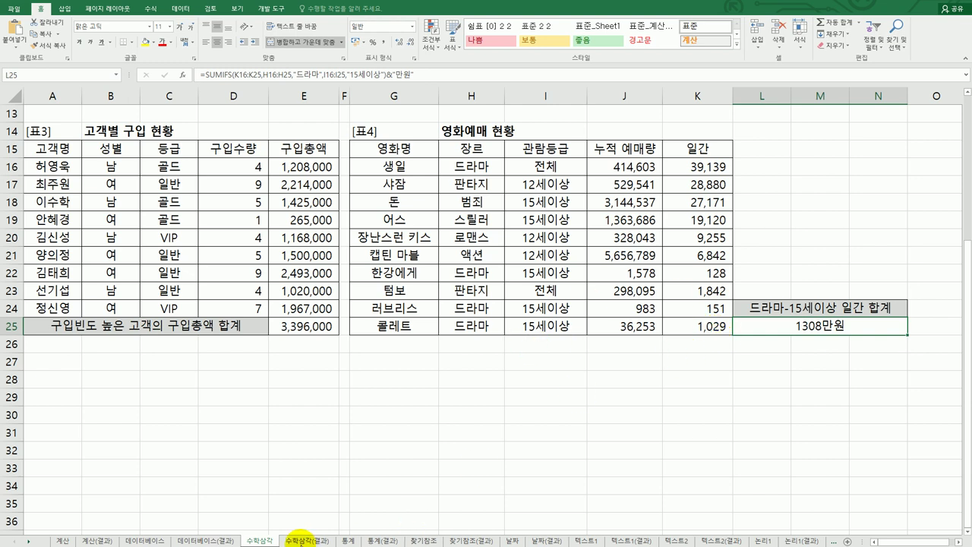
{"action": "left_click", "coordinate": [303, 540]}
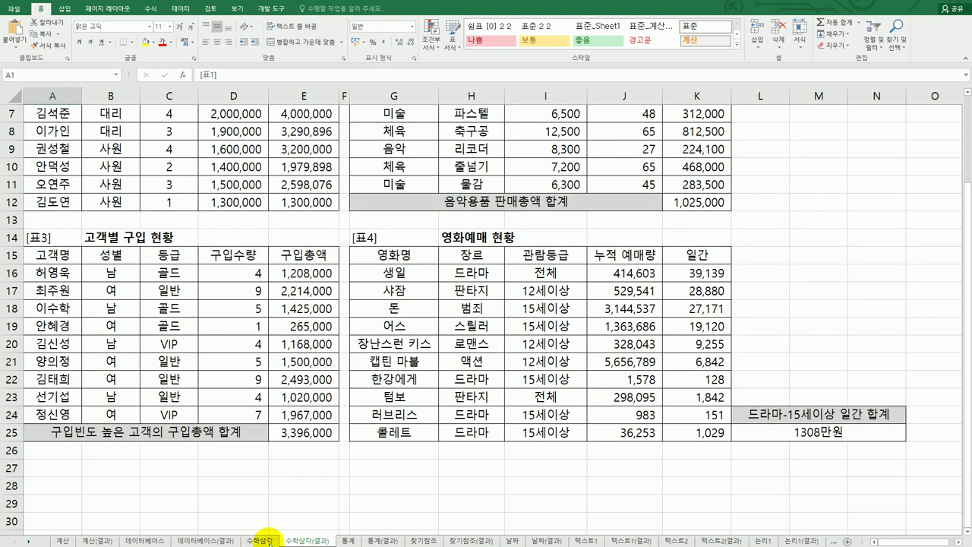
{"action": "left_click", "coordinate": [265, 541]}
{"action": "left_click", "coordinate": [285, 540]}
{"action": "left_click", "coordinate": [265, 541]}
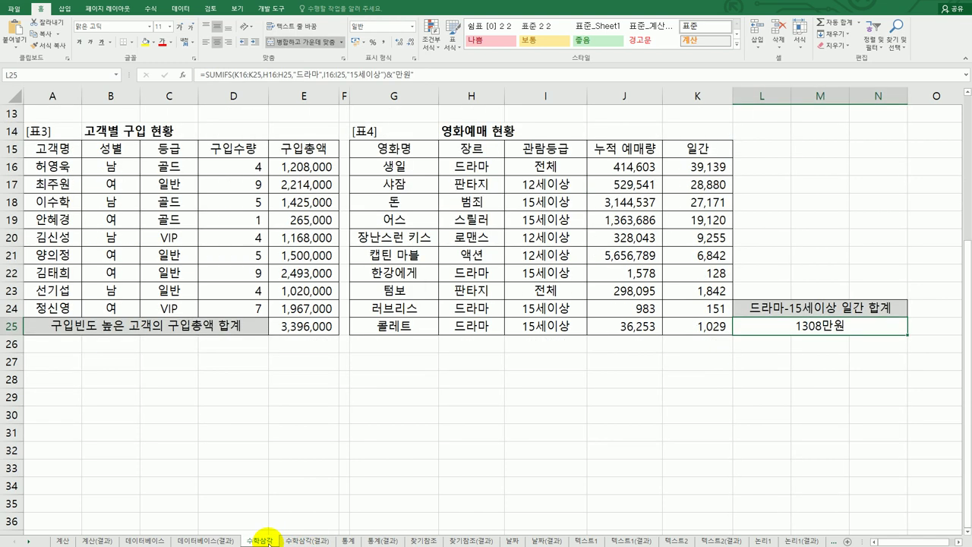
{"action": "scroll", "coordinate": [422, 440], "scroll_direction": "up", "scroll_amount": 4}
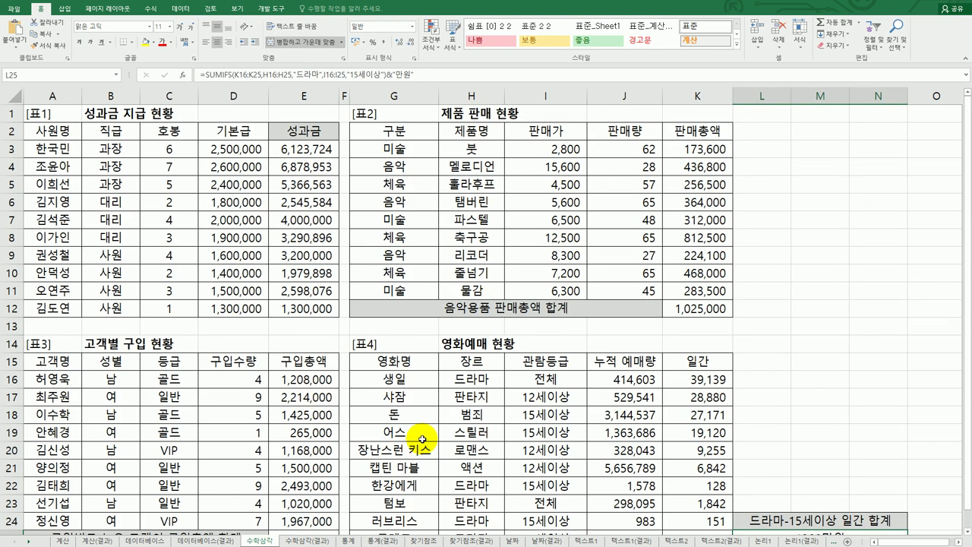